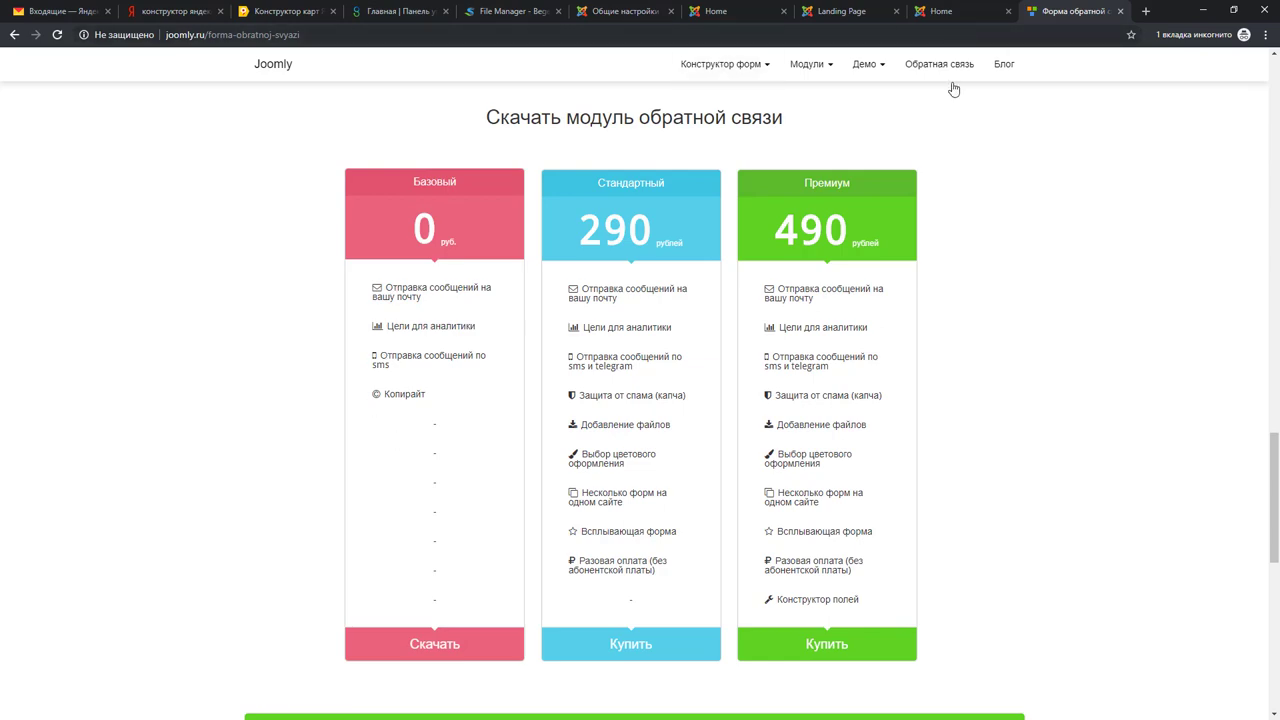
Step: Scroll down to the feedback module's download plans at 0, 290 and 490 rubles
{"action": "scroll", "coordinate": [432, 575], "scroll_direction": "down", "scroll_amount": 4}
Step: Download the free Базовый feedback form as contactus.zip by submitting an e-mail address
{"action": "scroll", "coordinate": [414, 571], "scroll_direction": "up", "scroll_amount": 3}
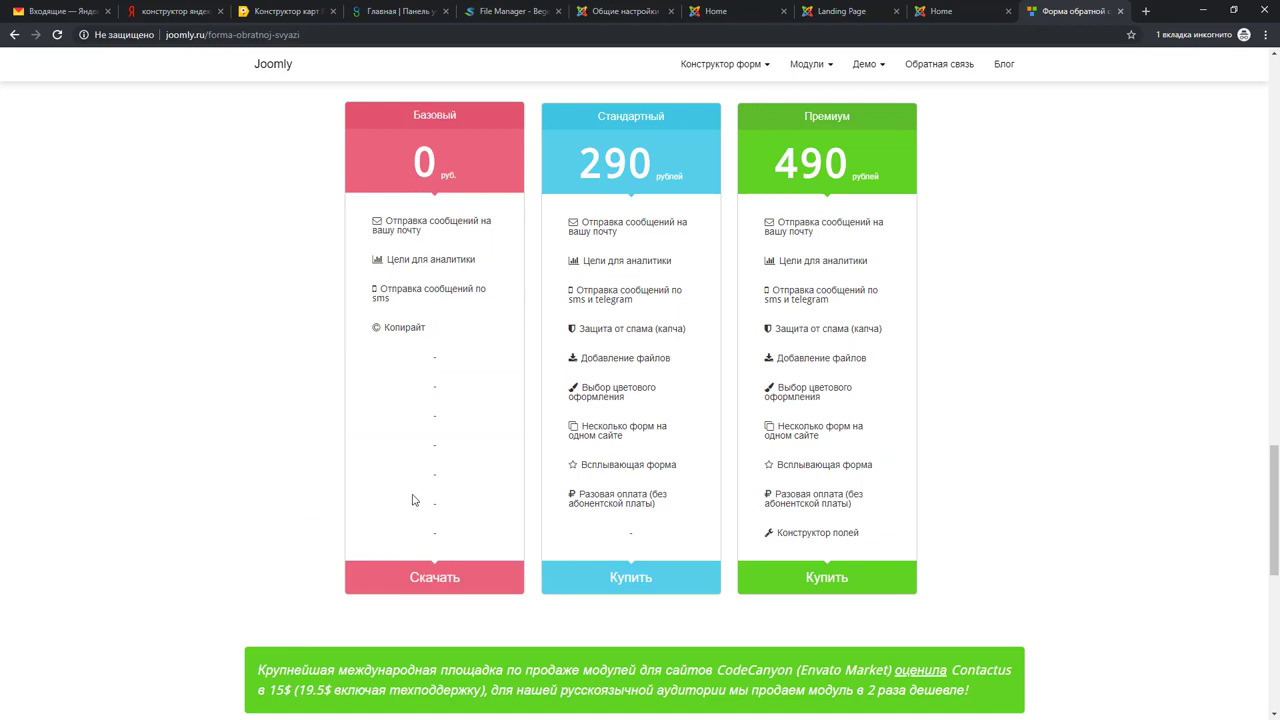
{"action": "left_click", "coordinate": [437, 585]}
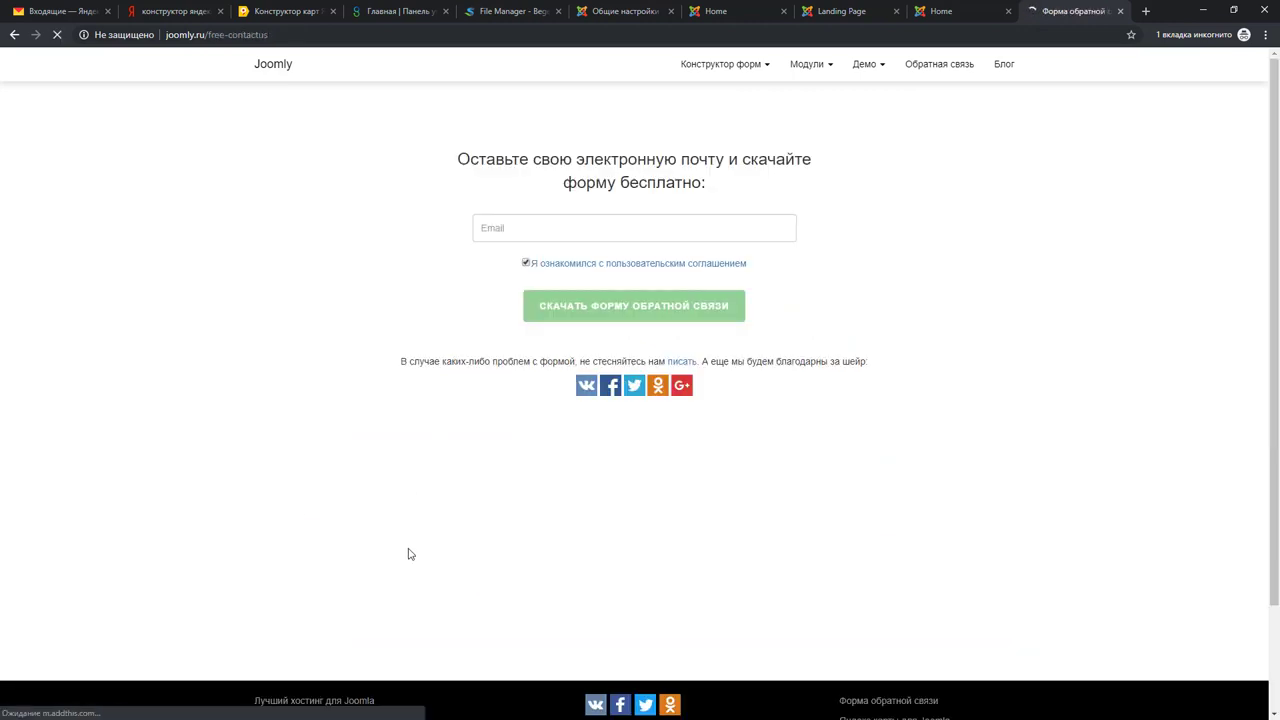
{"action": "left_click", "coordinate": [581, 229]}
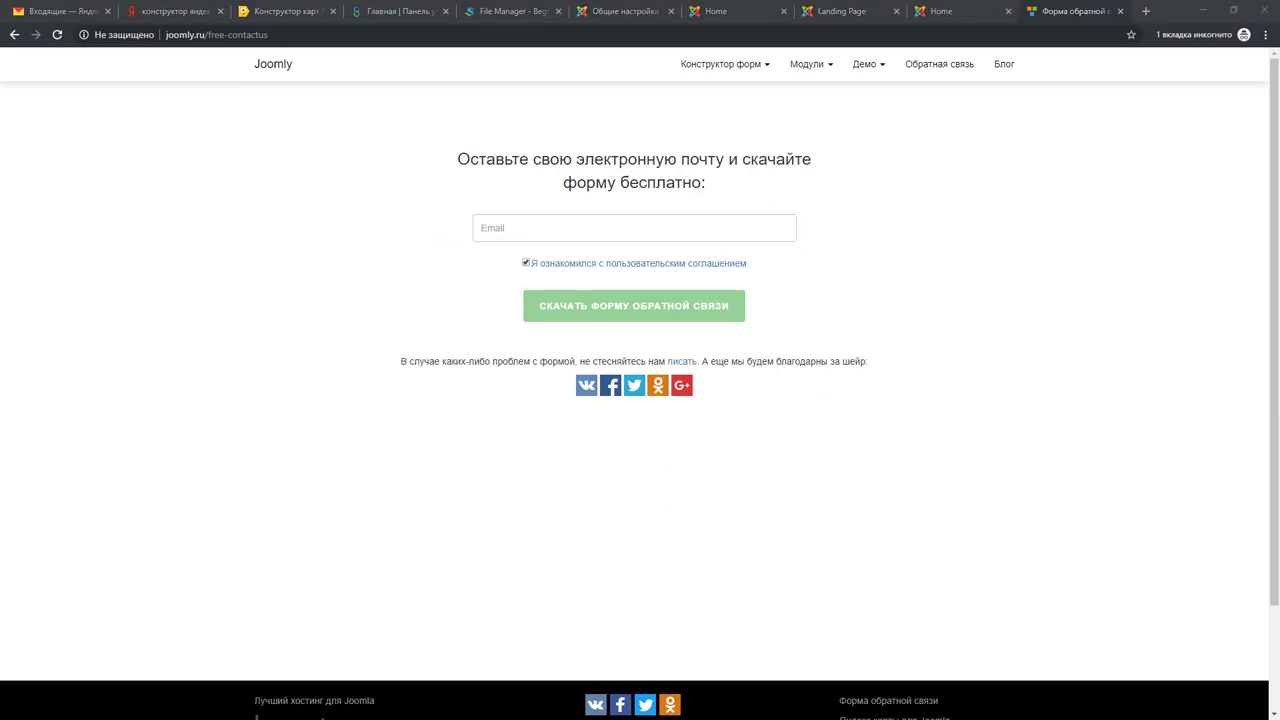
{"action": "left_click", "coordinate": [514, 232]}
{"action": "key", "text": "ctrl+v"}
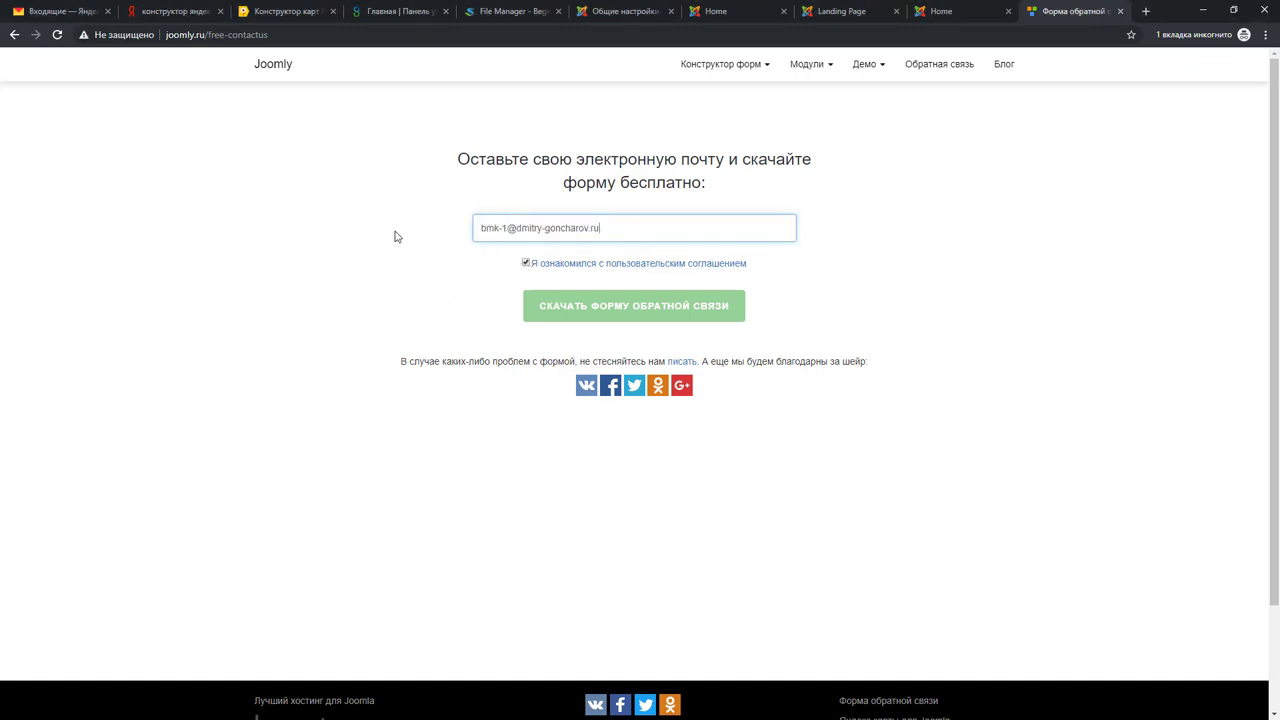
{"action": "left_click", "coordinate": [628, 311]}
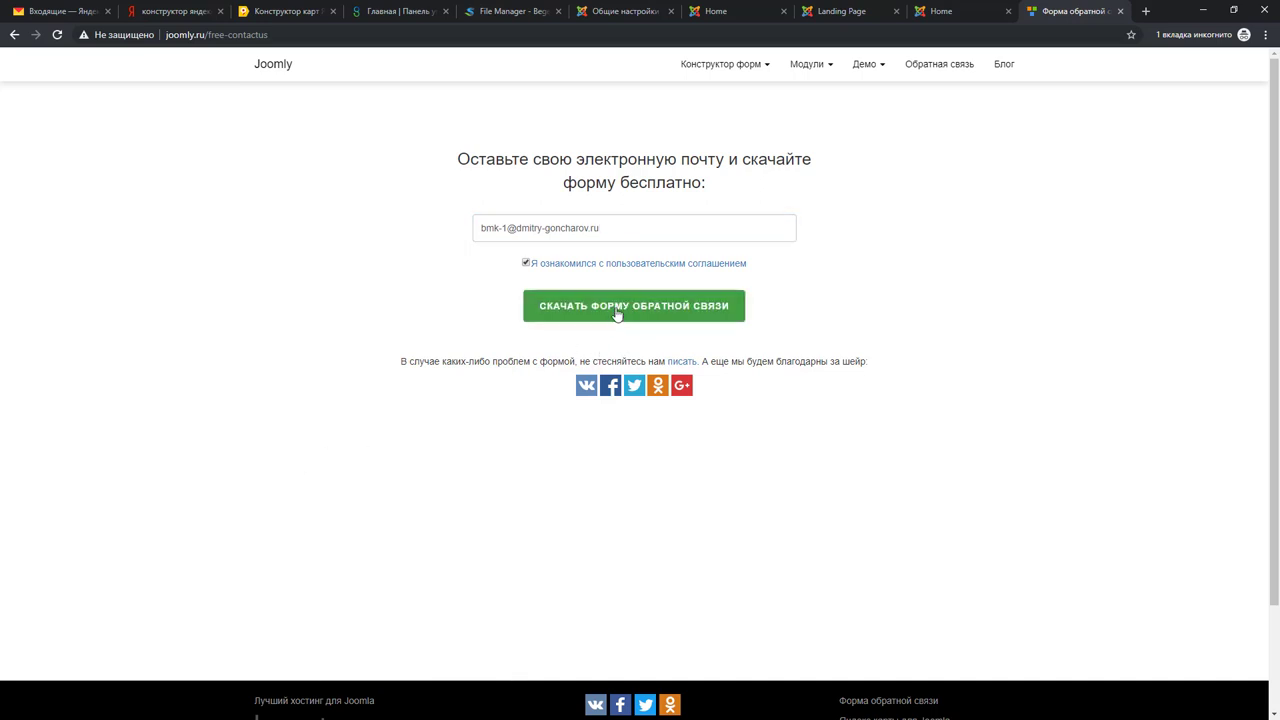
{"action": "left_click", "coordinate": [617, 313]}
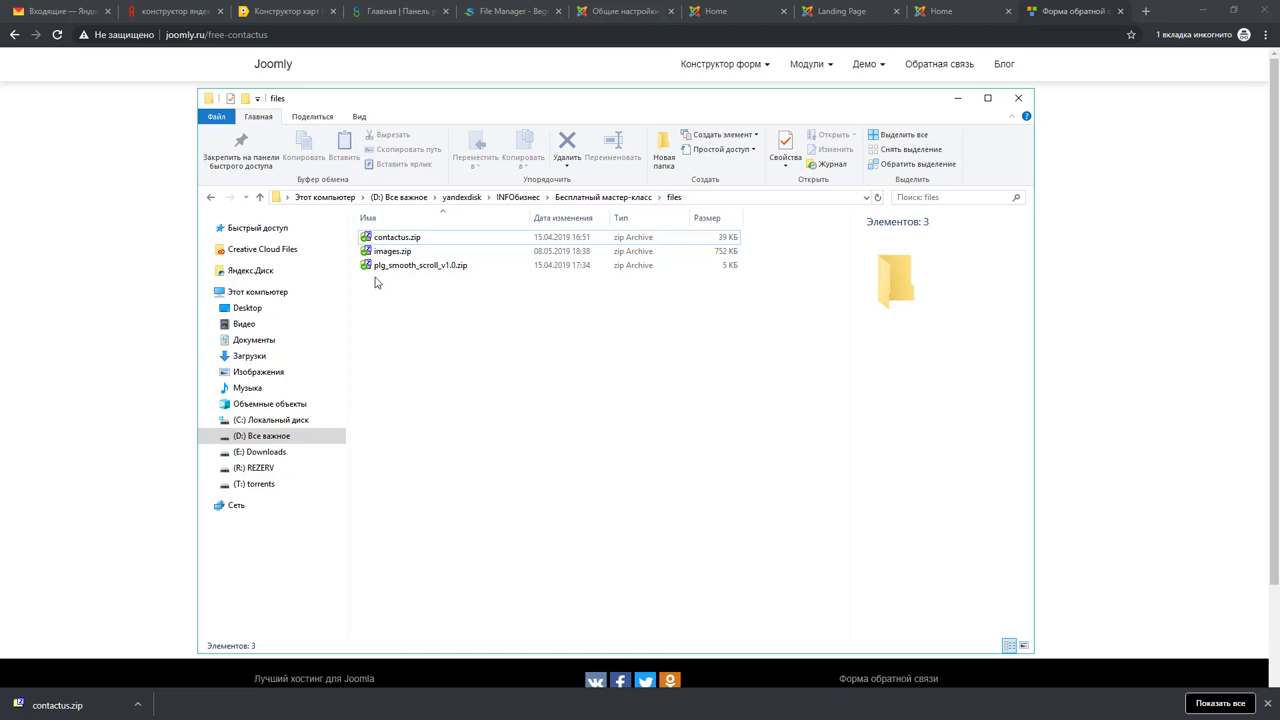
Step: Snap the files folder with contactus.zip to the right, then return to Joomla's Общие настройки
{"action": "left_click", "coordinate": [404, 240]}
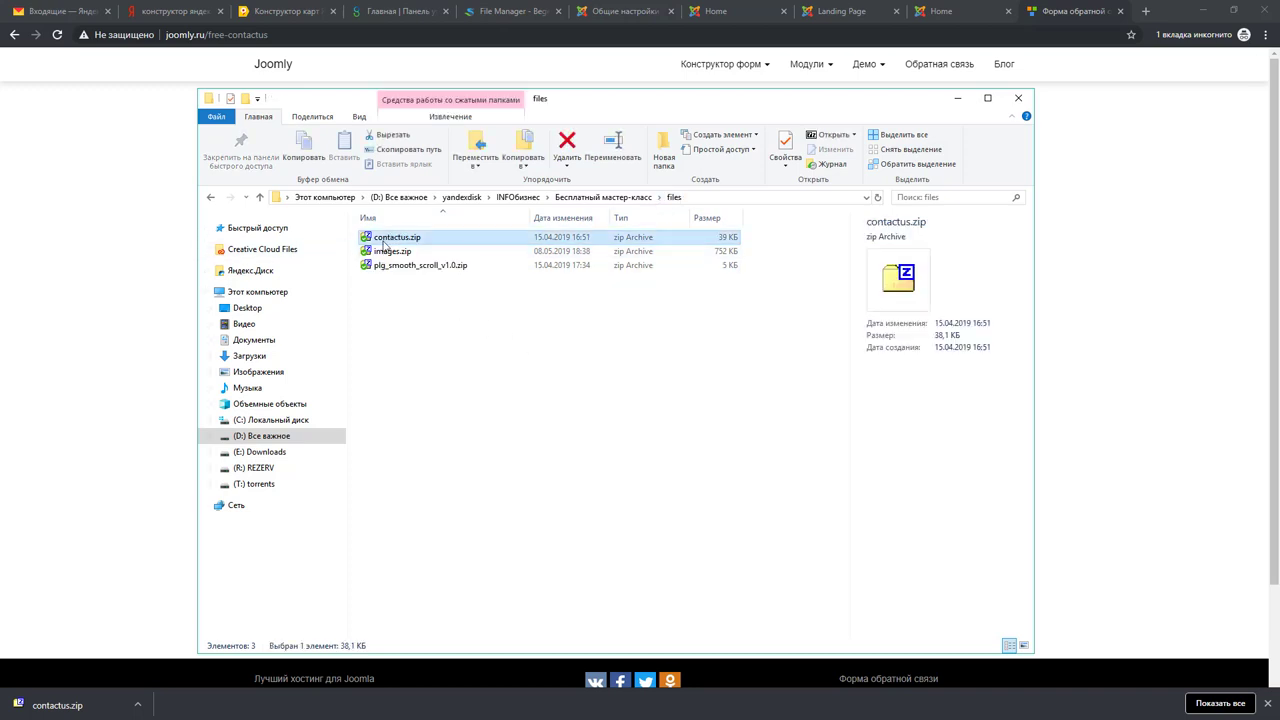
{"action": "left_click_drag", "start_coordinate": [312, 102], "coordinate": [886, 126]}
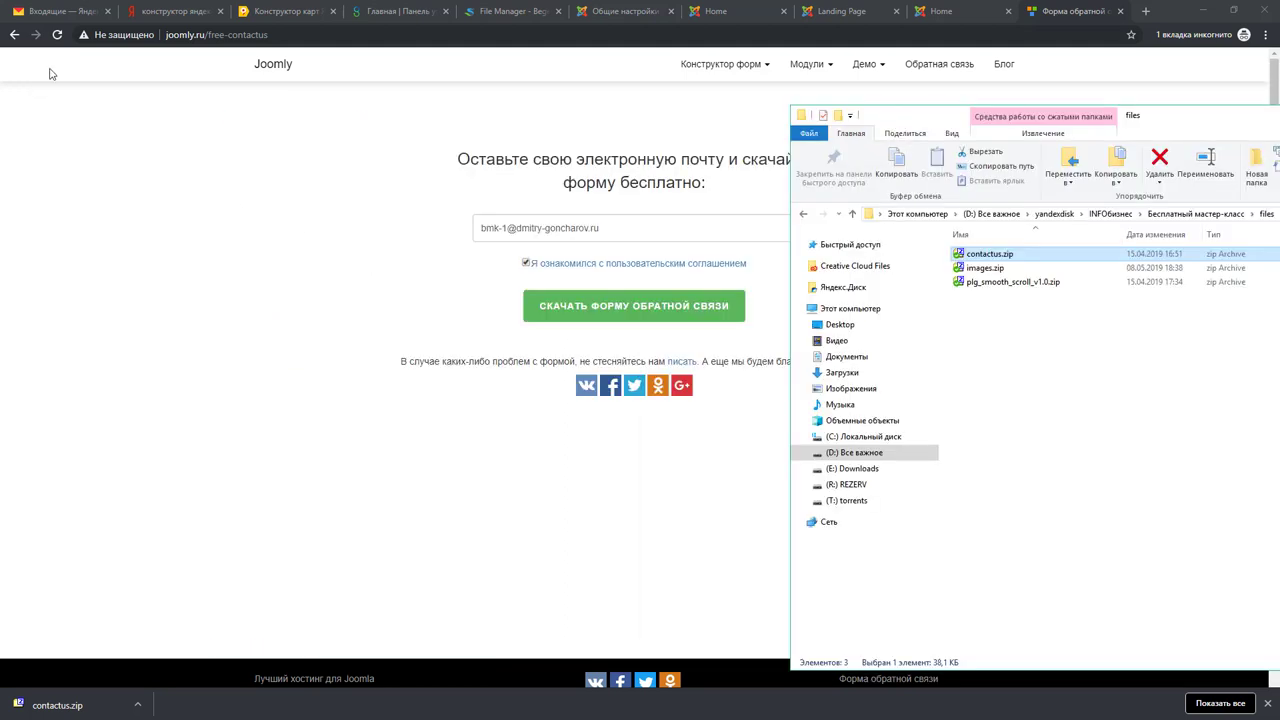
{"action": "left_click", "coordinate": [615, 11]}
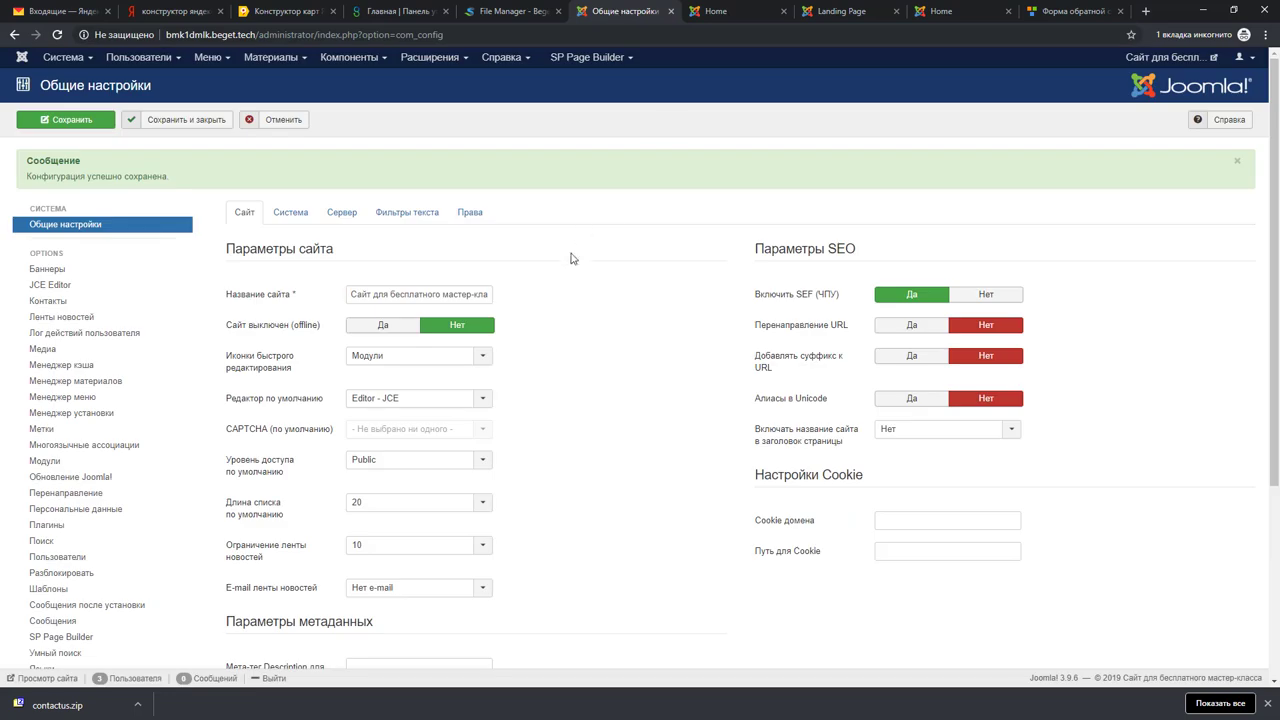
Step: Install contactus.zip via the Extensions installer and open the site Modules list
{"action": "left_click", "coordinate": [430, 57]}
{"action": "mouse_move", "coordinate": [425, 84]}
{"action": "left_click", "coordinate": [550, 79]}
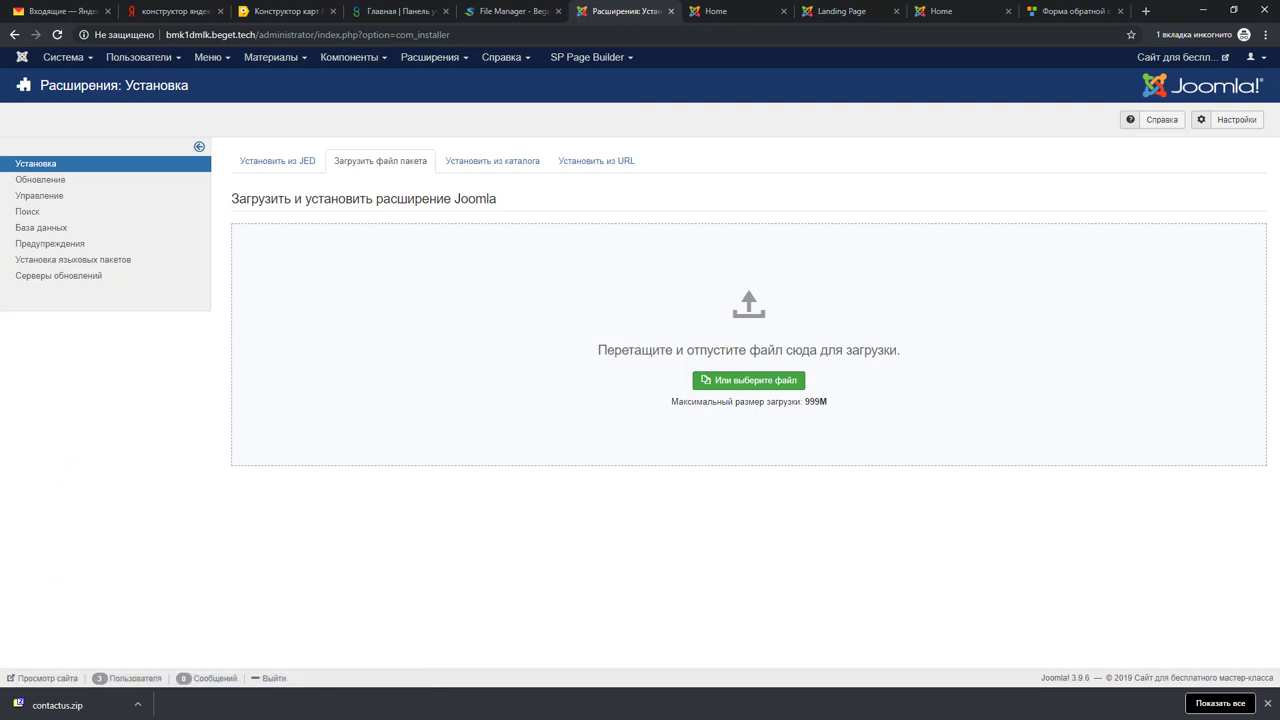
{"action": "key", "text": "alt+Tab"}
{"action": "left_click", "coordinate": [990, 254]}
{"action": "left_click_drag", "start_coordinate": [990, 254], "coordinate": [608, 275]}
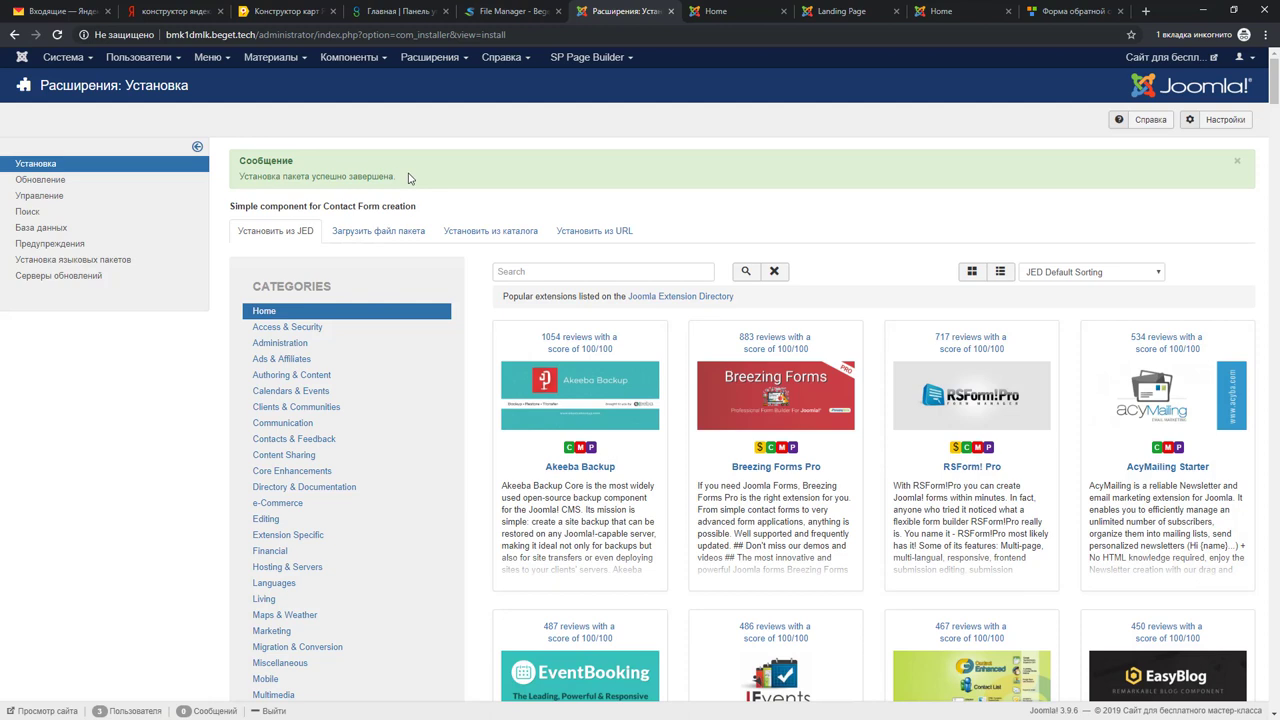
{"action": "left_click", "coordinate": [432, 58]}
{"action": "left_click", "coordinate": [429, 108]}
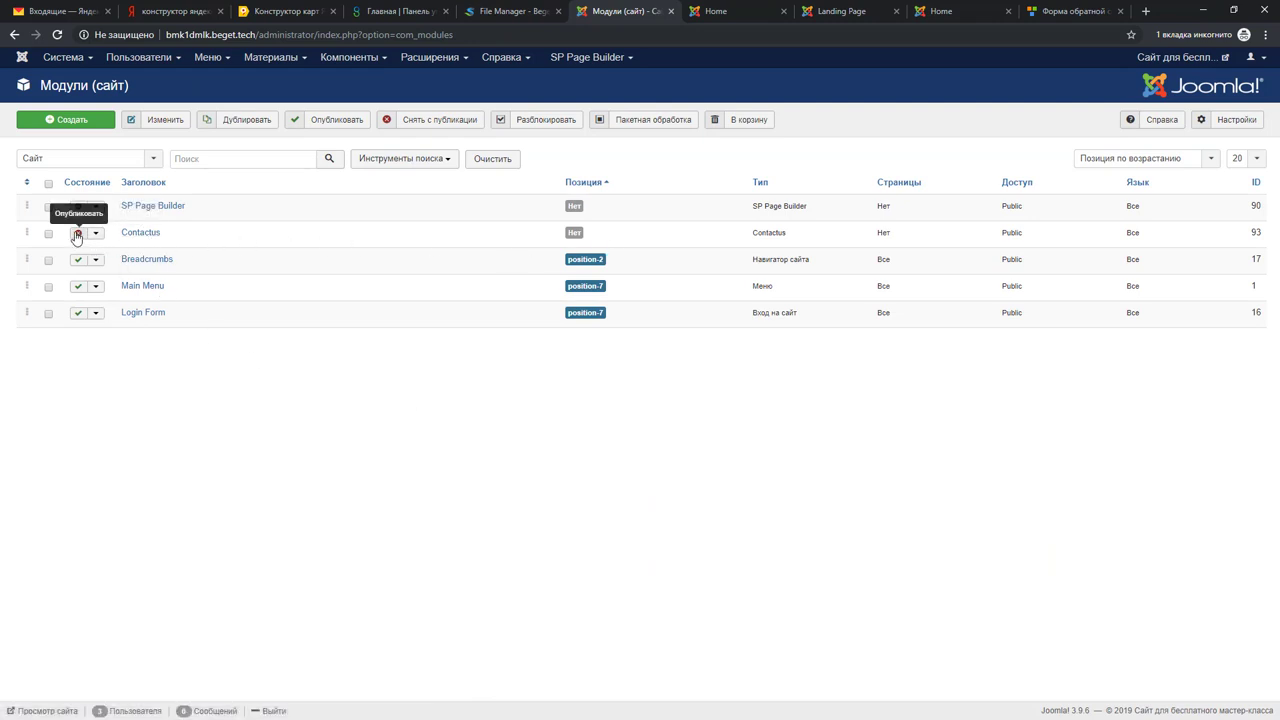
Step: Open the Contactus module, hide its title, publish it, and paste the recipient e-mail address
{"action": "left_click", "coordinate": [145, 236]}
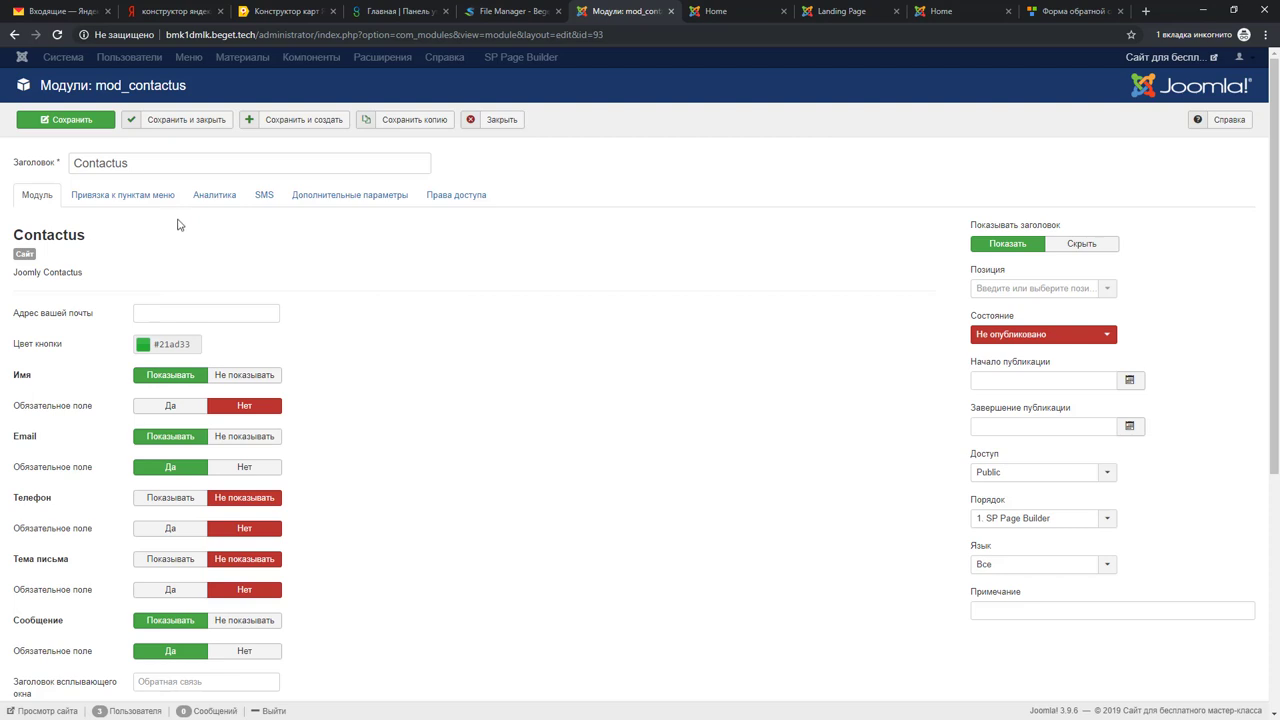
{"action": "left_click", "coordinate": [1082, 246]}
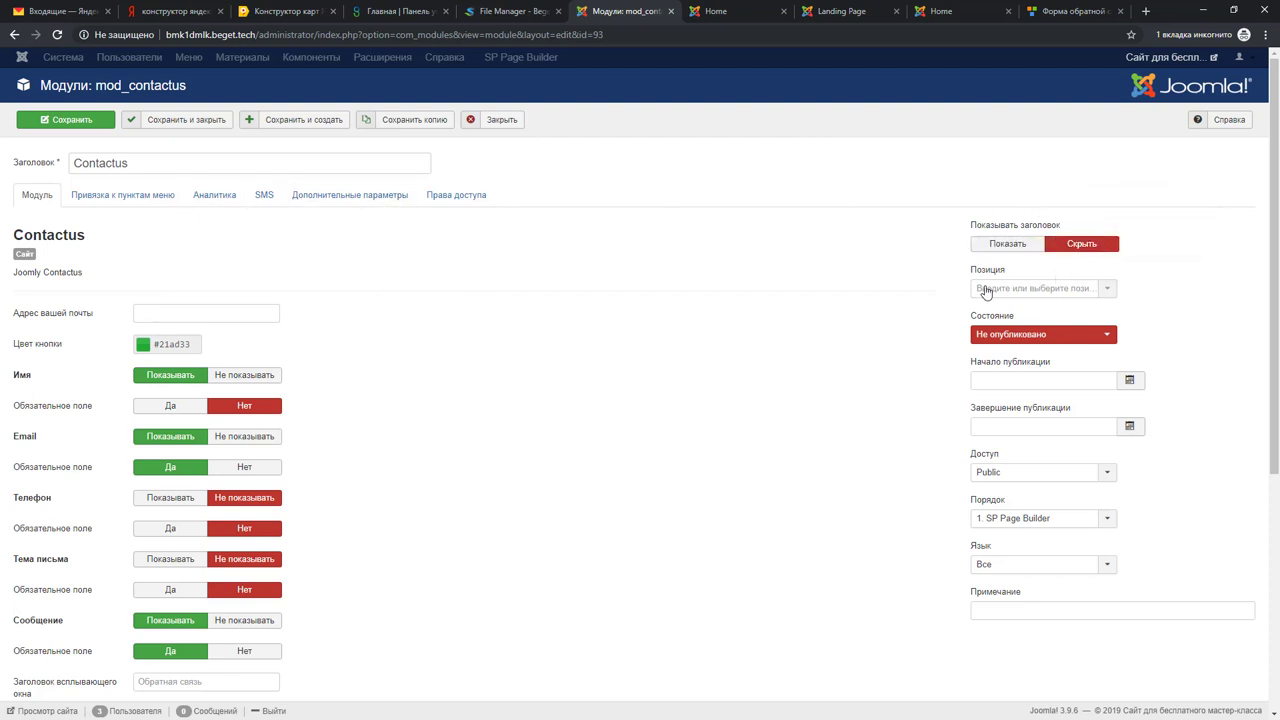
{"action": "left_click", "coordinate": [1001, 340]}
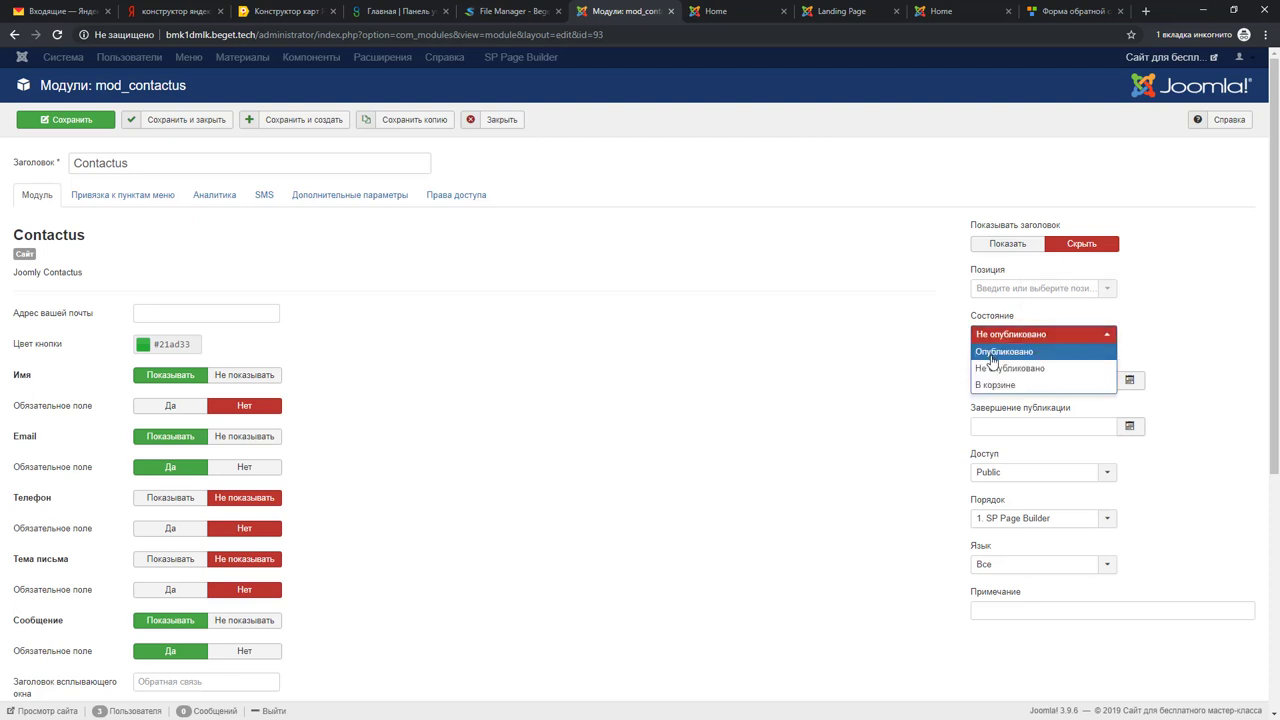
{"action": "left_click", "coordinate": [1001, 354]}
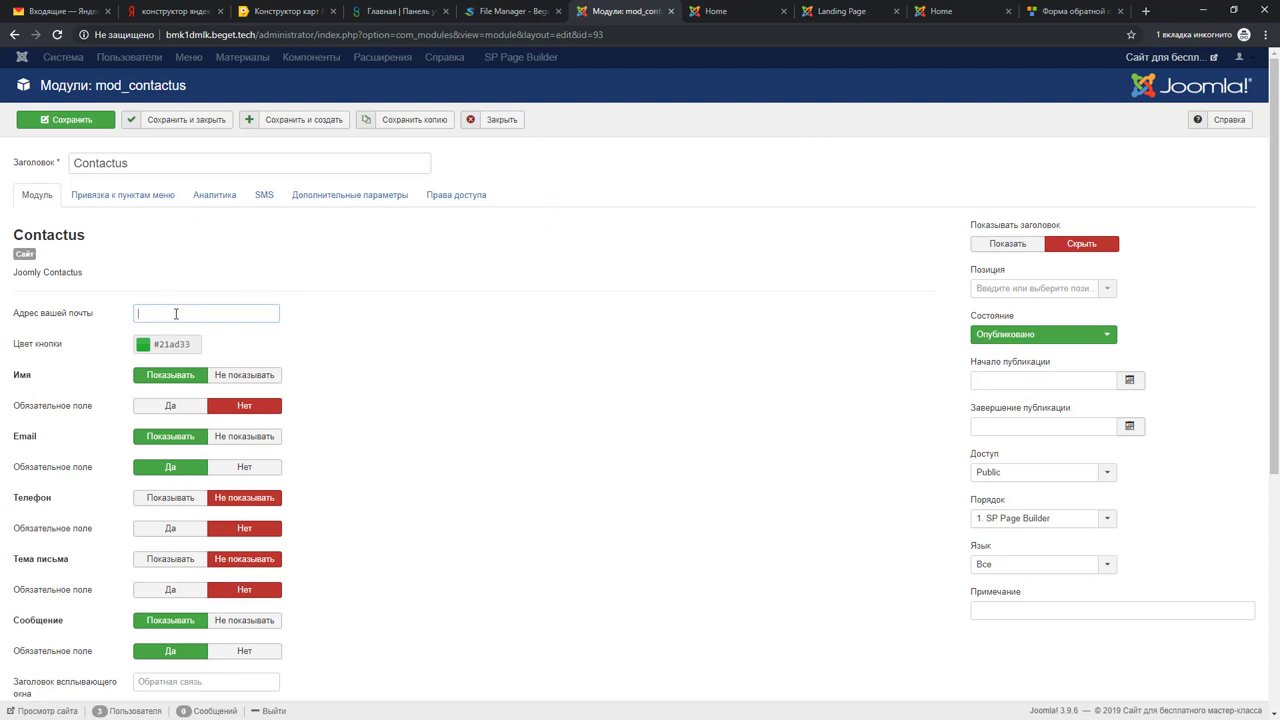
{"action": "key", "text": "ctrl+v"}
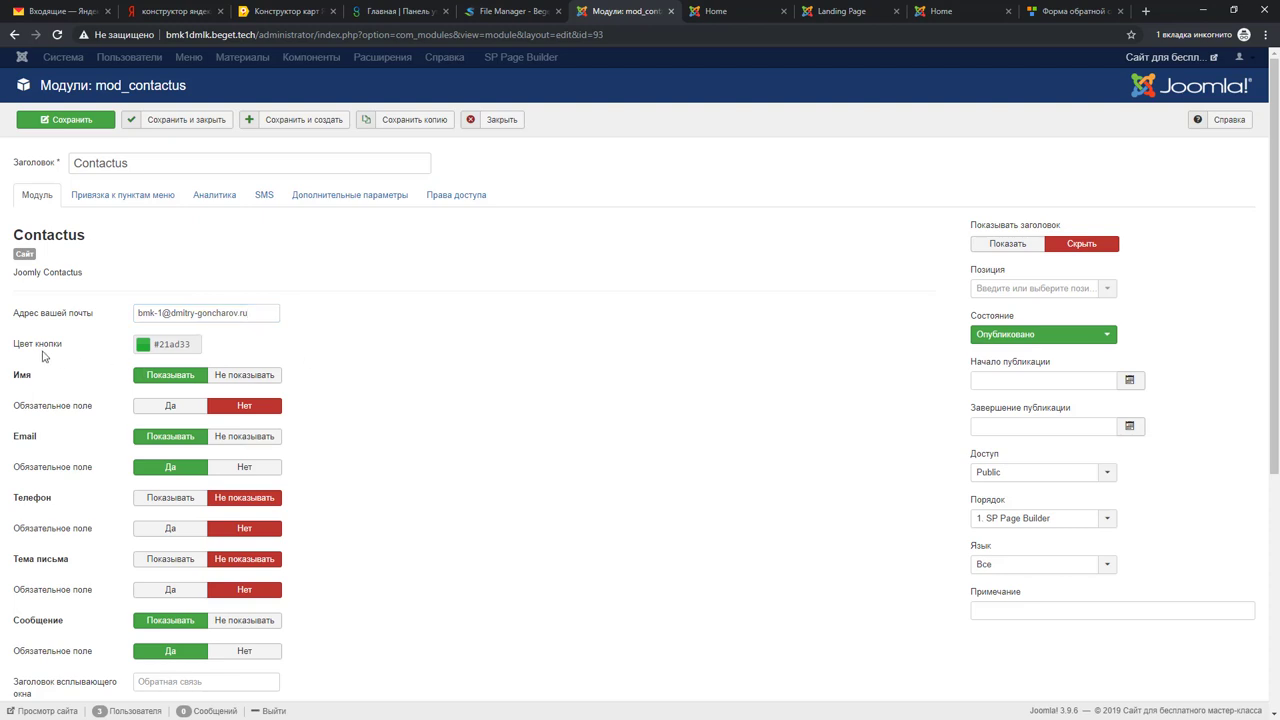
{"action": "left_click", "coordinate": [194, 339]}
Step: Make Name and Phone required, hide the Email field, and make Message optional
{"action": "mouse_move", "coordinate": [55, 350]}
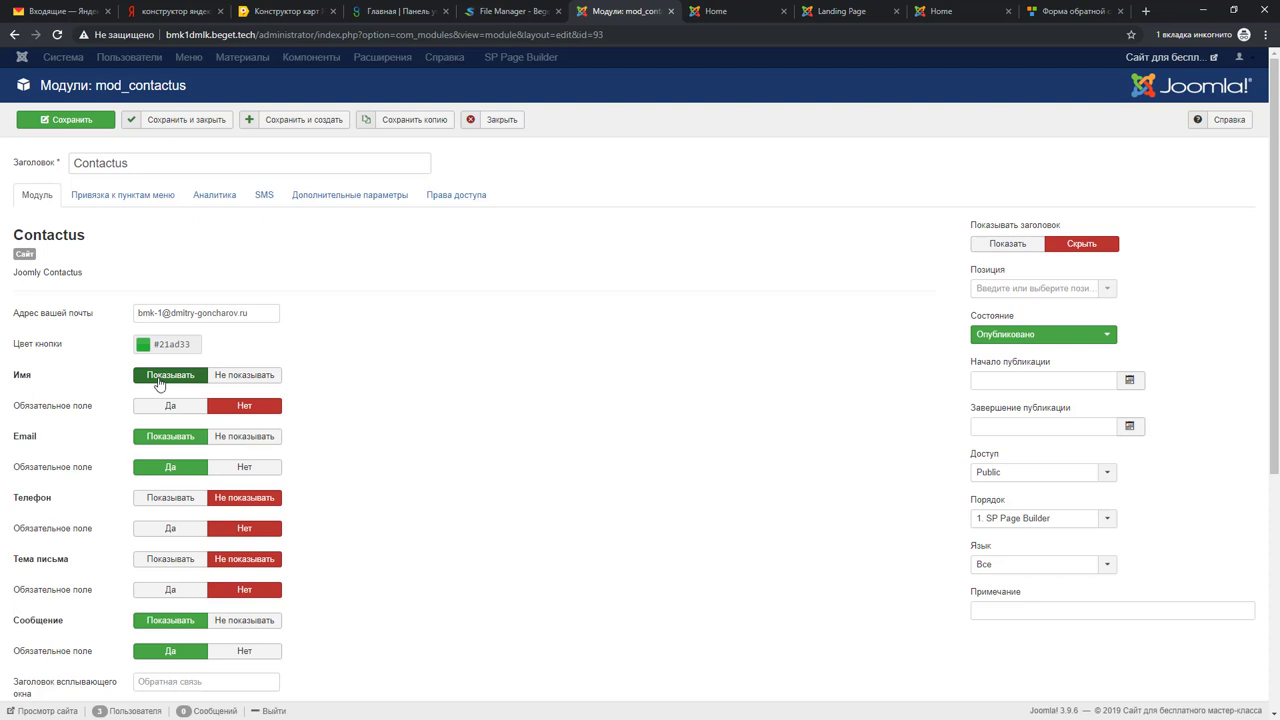
{"action": "left_click", "coordinate": [143, 413]}
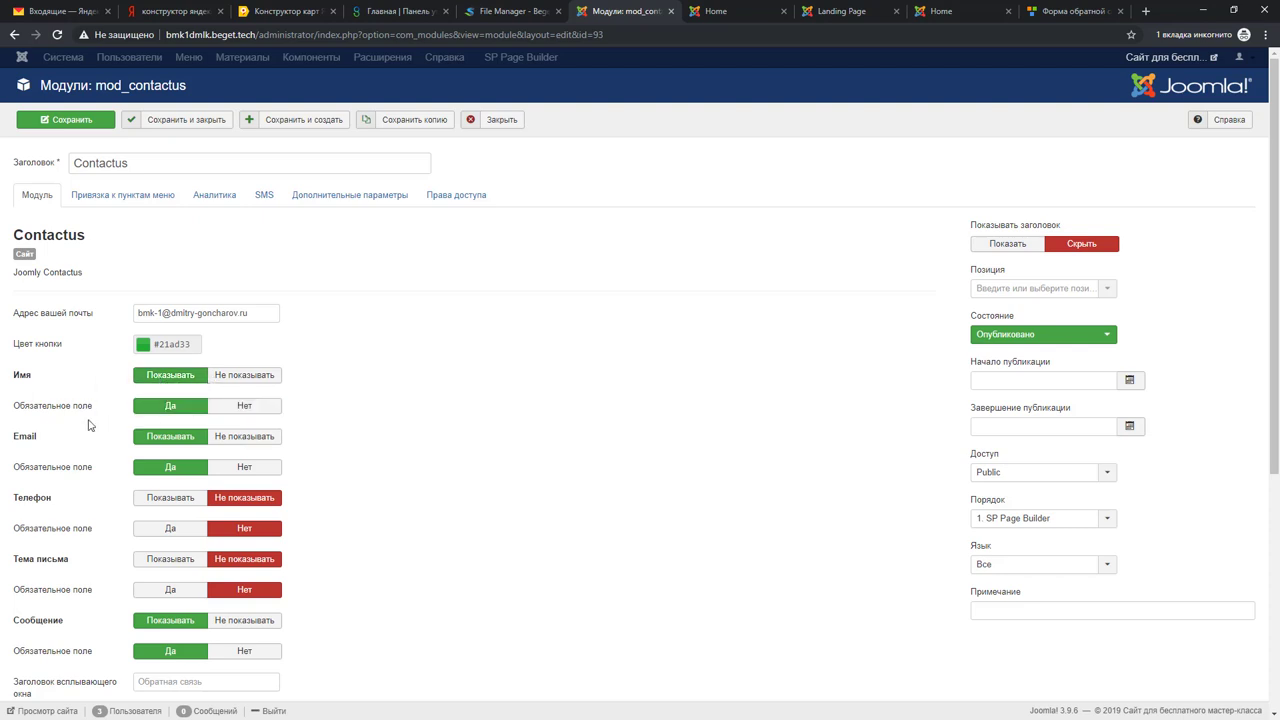
{"action": "scroll", "coordinate": [100, 425], "scroll_direction": "down", "scroll_amount": 2}
{"action": "left_click", "coordinate": [244, 305]}
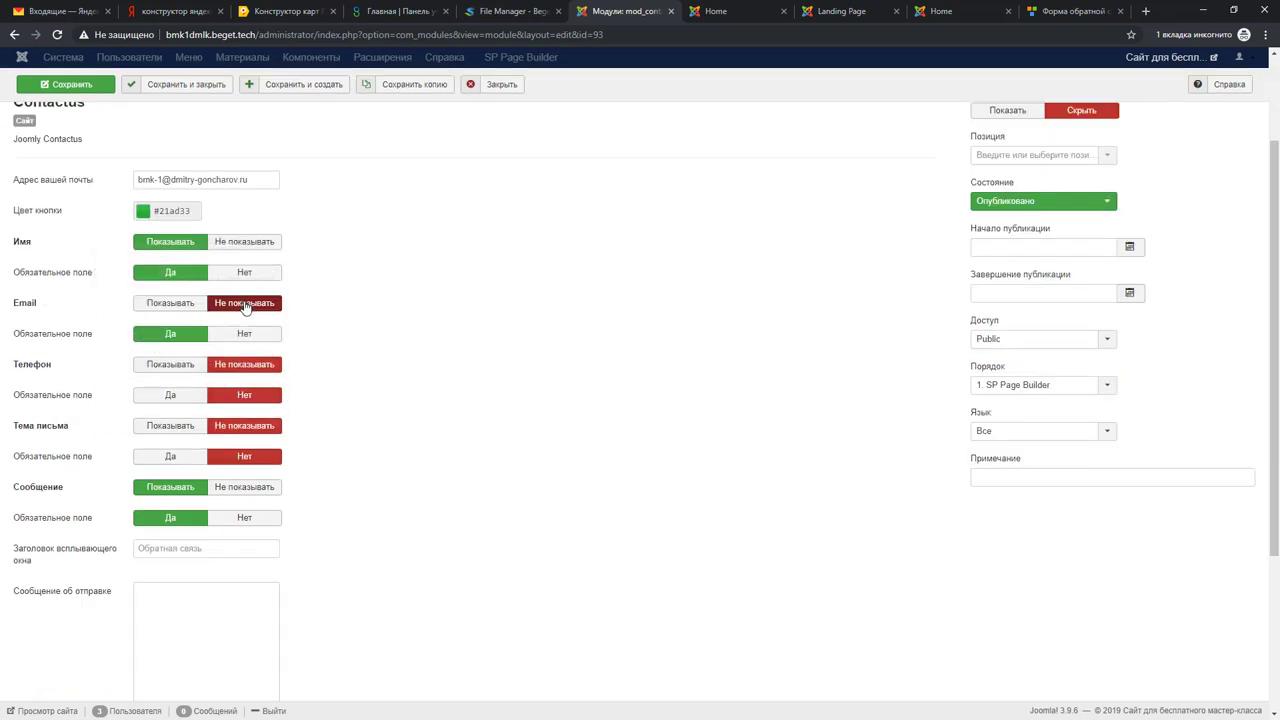
{"action": "left_click", "coordinate": [170, 366]}
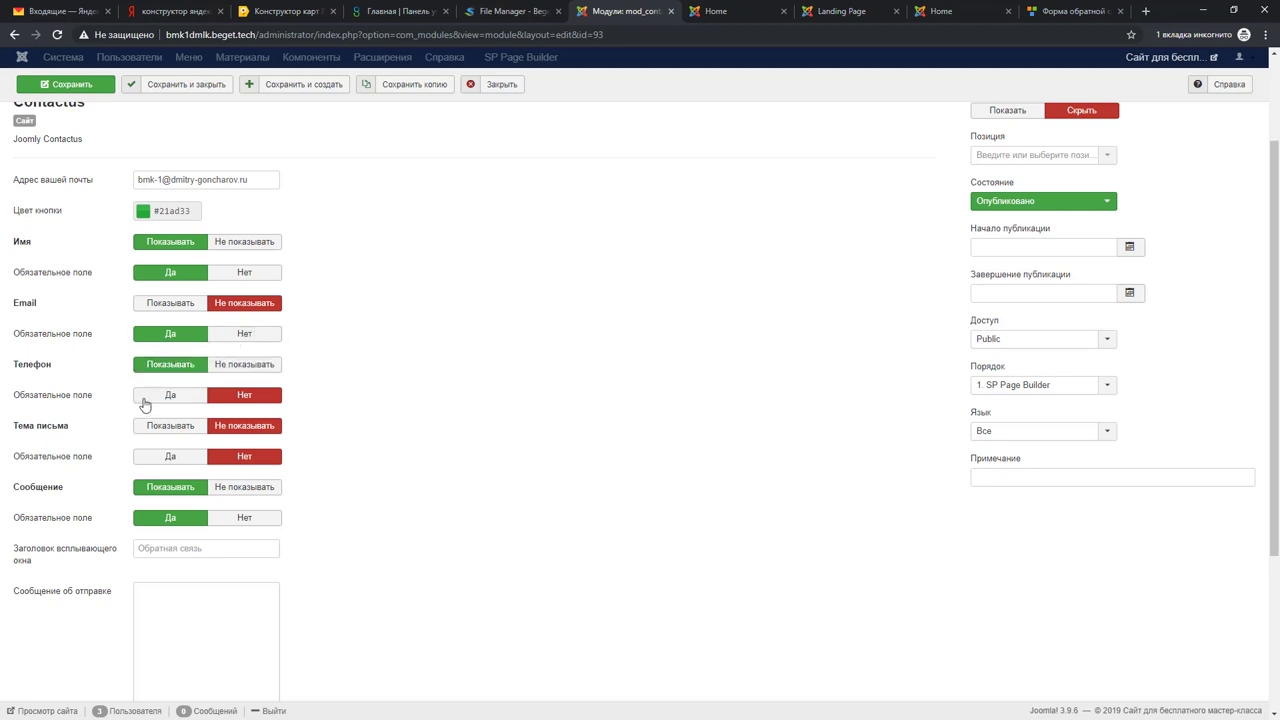
{"action": "left_click", "coordinate": [143, 400]}
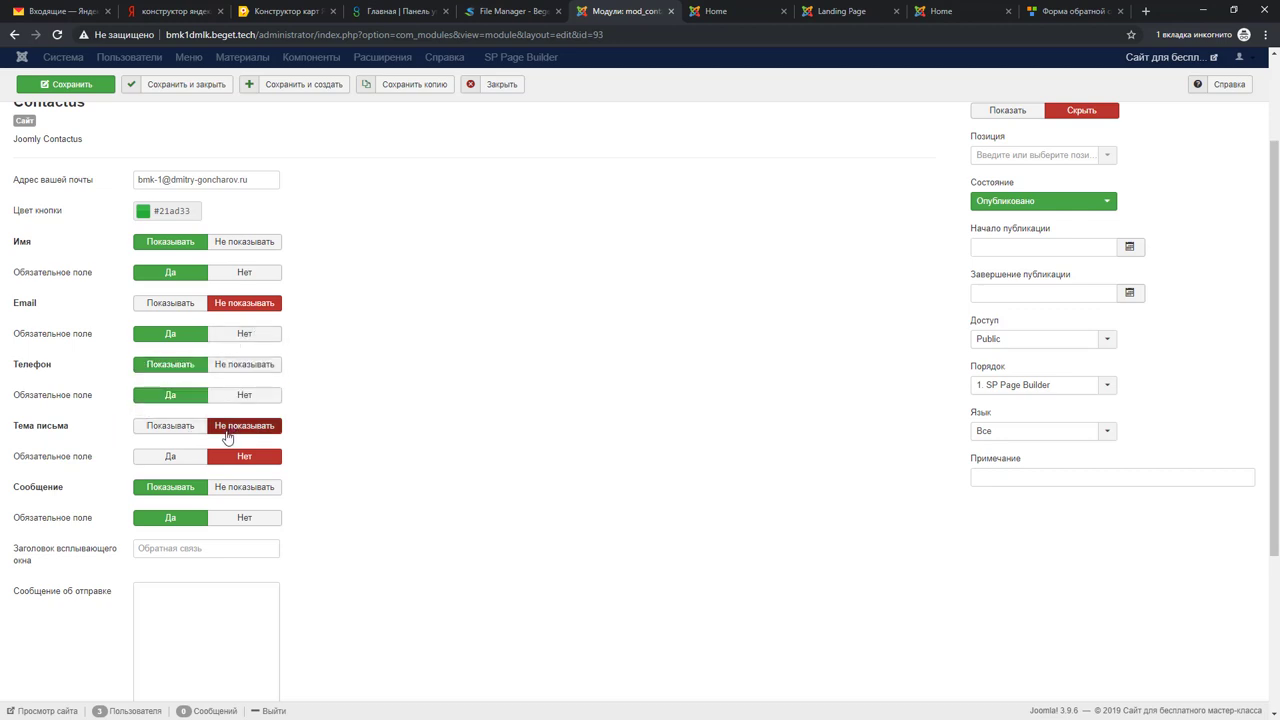
{"action": "left_click", "coordinate": [237, 524]}
Step: Set popup title 'Заявка на экскурсию', message 'Ваша заявка получена!' and button text 'ЗАПИСАТЬСЯ'
{"action": "scroll", "coordinate": [406, 509], "scroll_direction": "down", "scroll_amount": 1}
{"action": "left_click", "coordinate": [50, 487]}
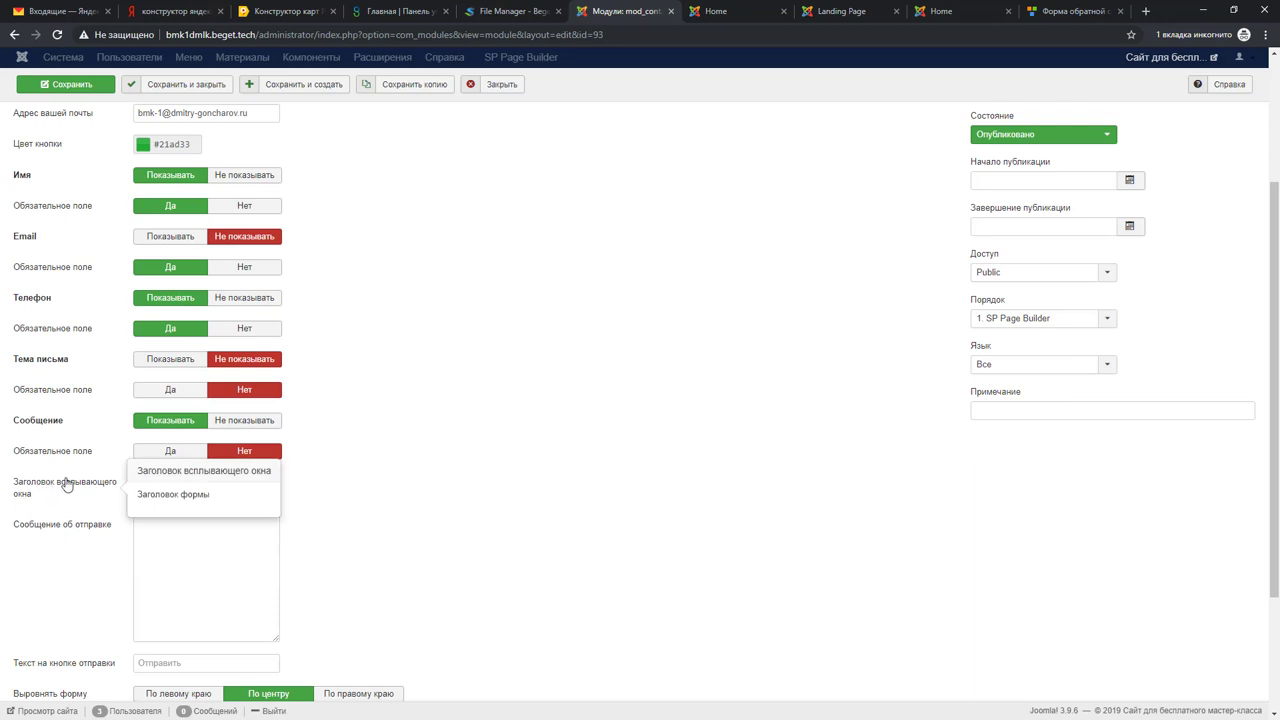
{"action": "left_click", "coordinate": [184, 484]}
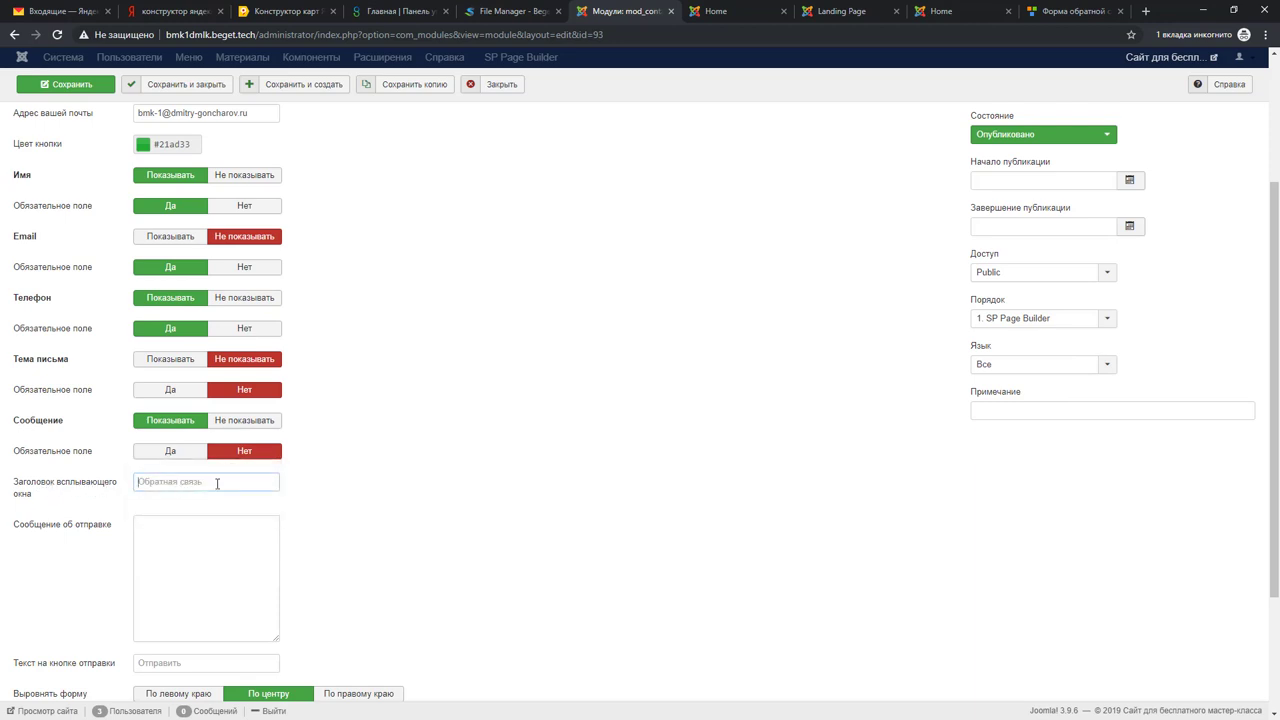
{"action": "type", "text": "Рfzdrf"}
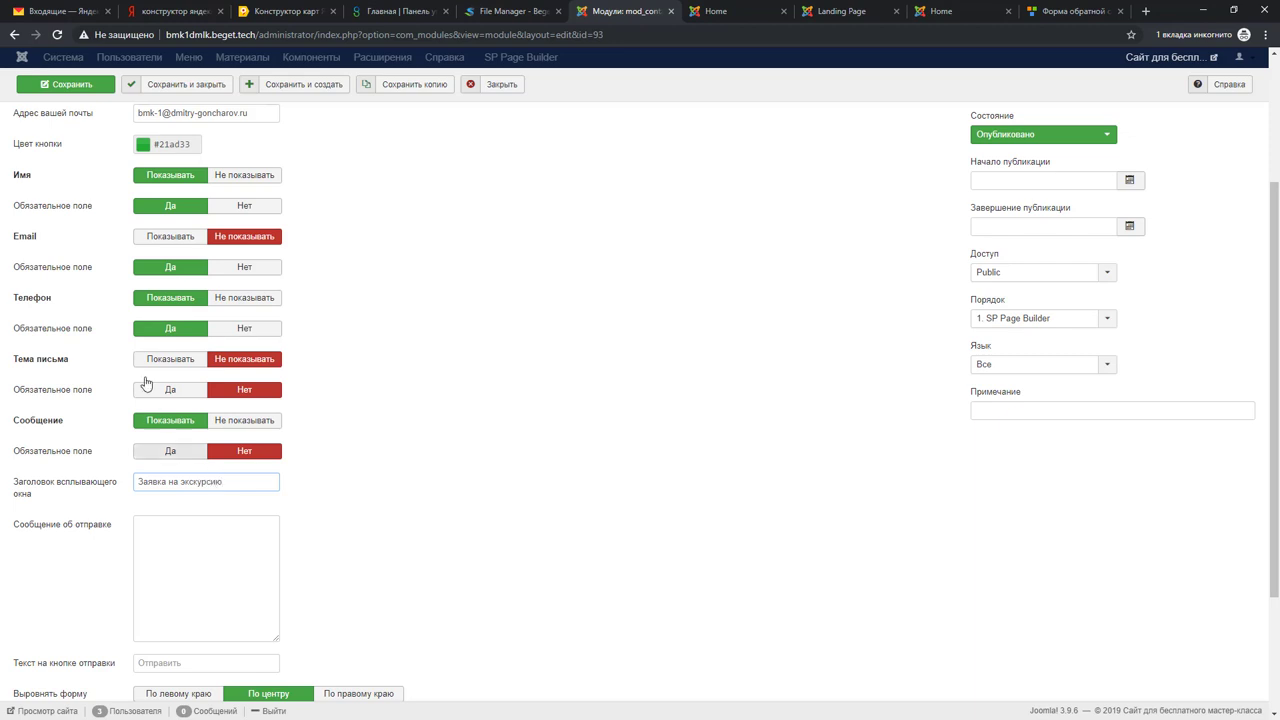
{"action": "scroll", "coordinate": [150, 486], "scroll_direction": "down", "scroll_amount": 1}
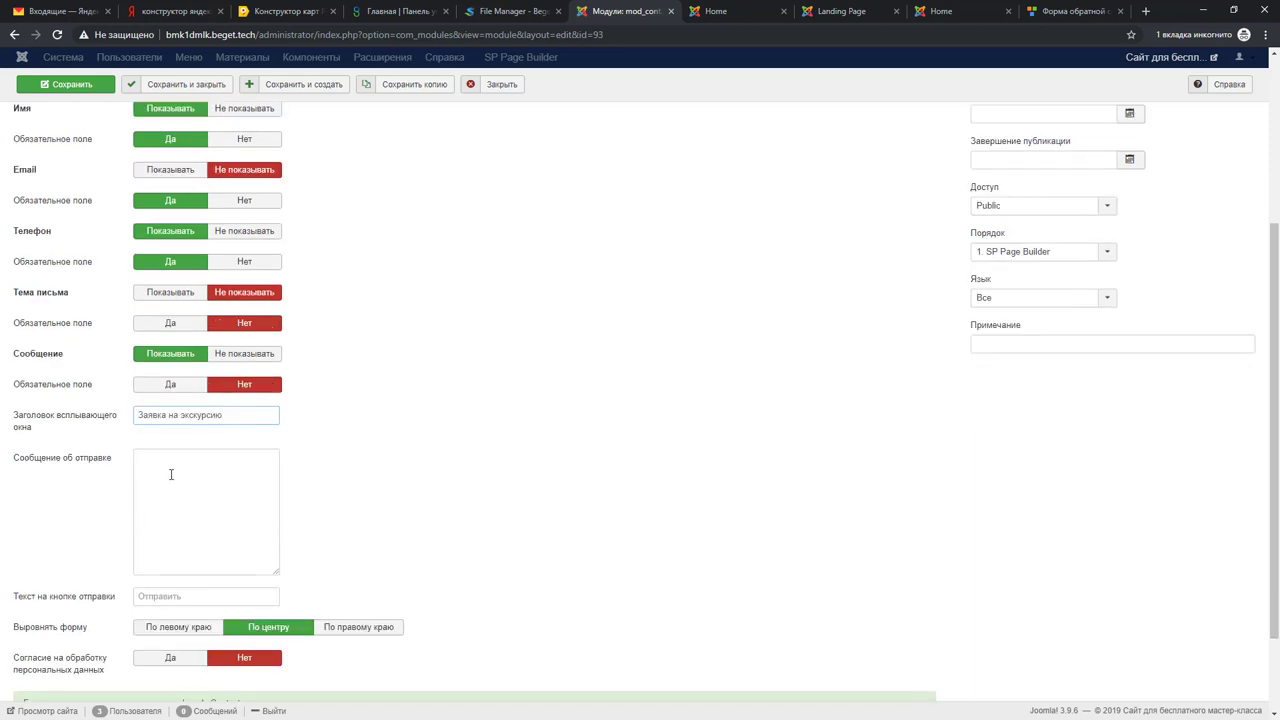
{"action": "scroll", "coordinate": [171, 474], "scroll_direction": "down", "scroll_amount": 1}
{"action": "left_click", "coordinate": [183, 421]}
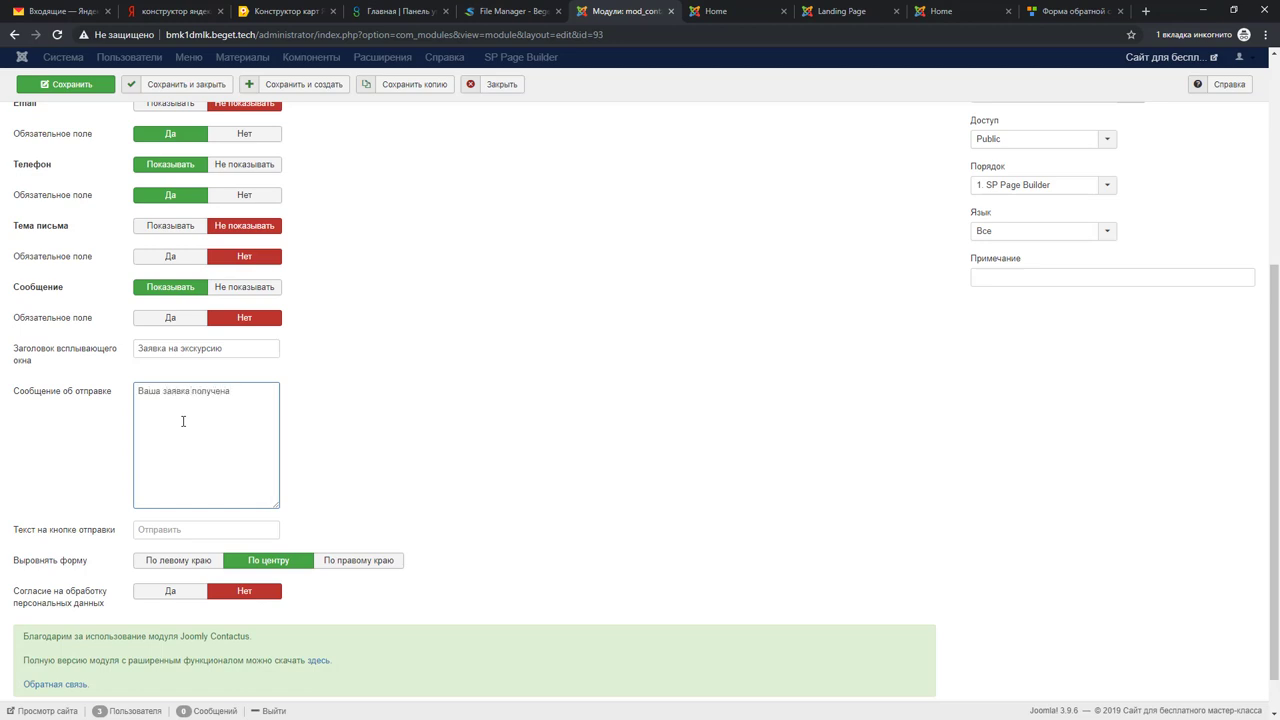
{"action": "left_click", "coordinate": [165, 531]}
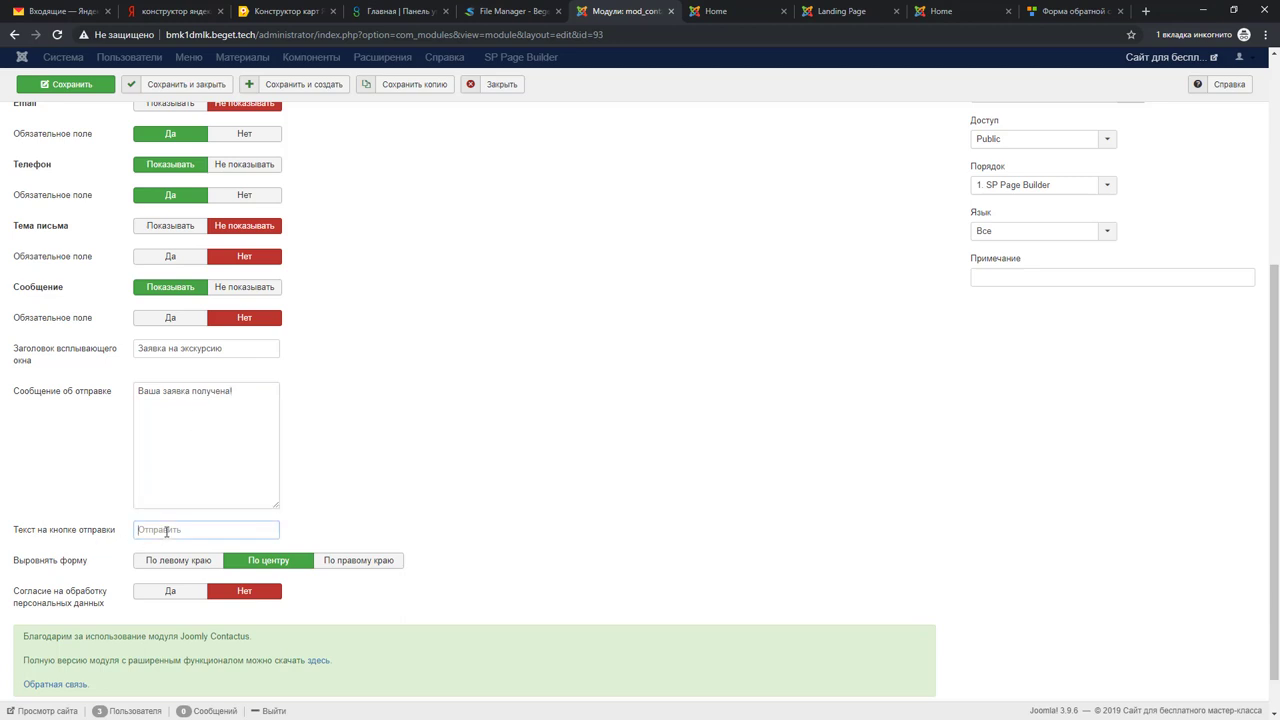
{"action": "type", "text": "ЗАПИСАТЬСЯ"}
Step: Require personal data consent, setting the agreement link to '/'
{"action": "scroll", "coordinate": [97, 585], "scroll_direction": "down", "scroll_amount": 1}
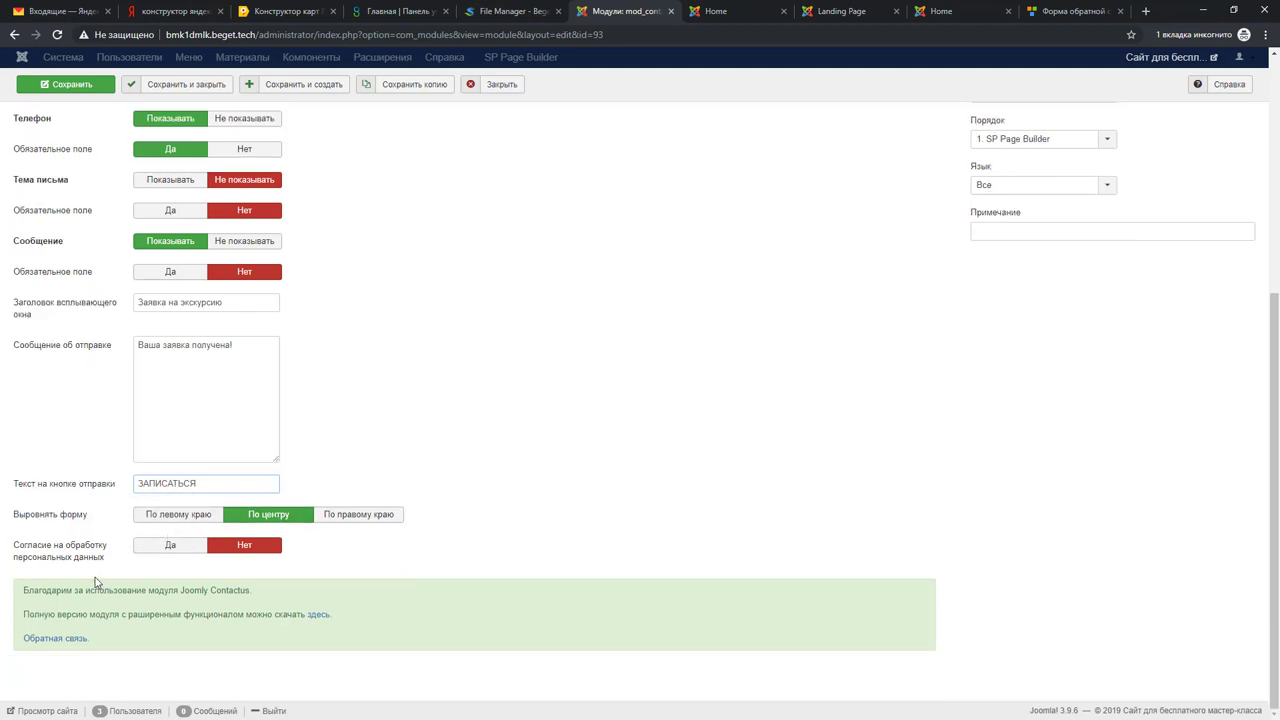
{"action": "left_click", "coordinate": [148, 553]}
{"action": "scroll", "coordinate": [66, 570], "scroll_direction": "down", "scroll_amount": 1}
{"action": "left_click", "coordinate": [49, 560]}
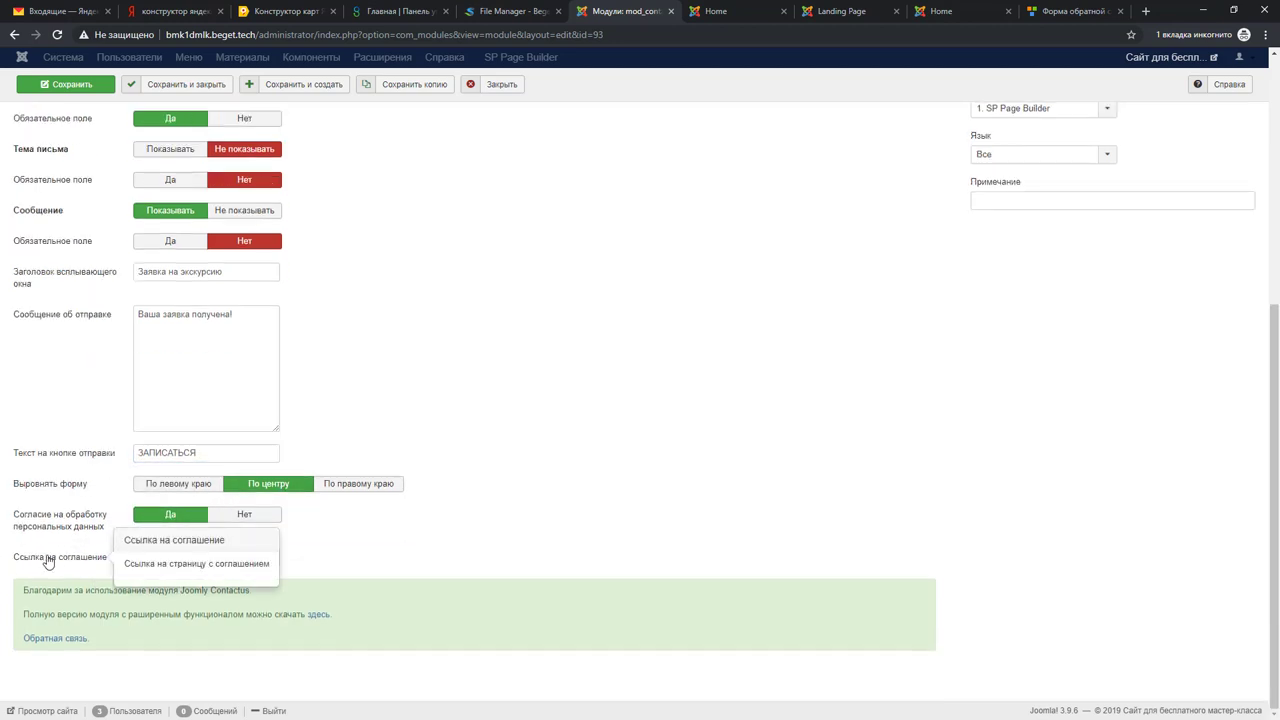
{"action": "left_click", "coordinate": [171, 557]}
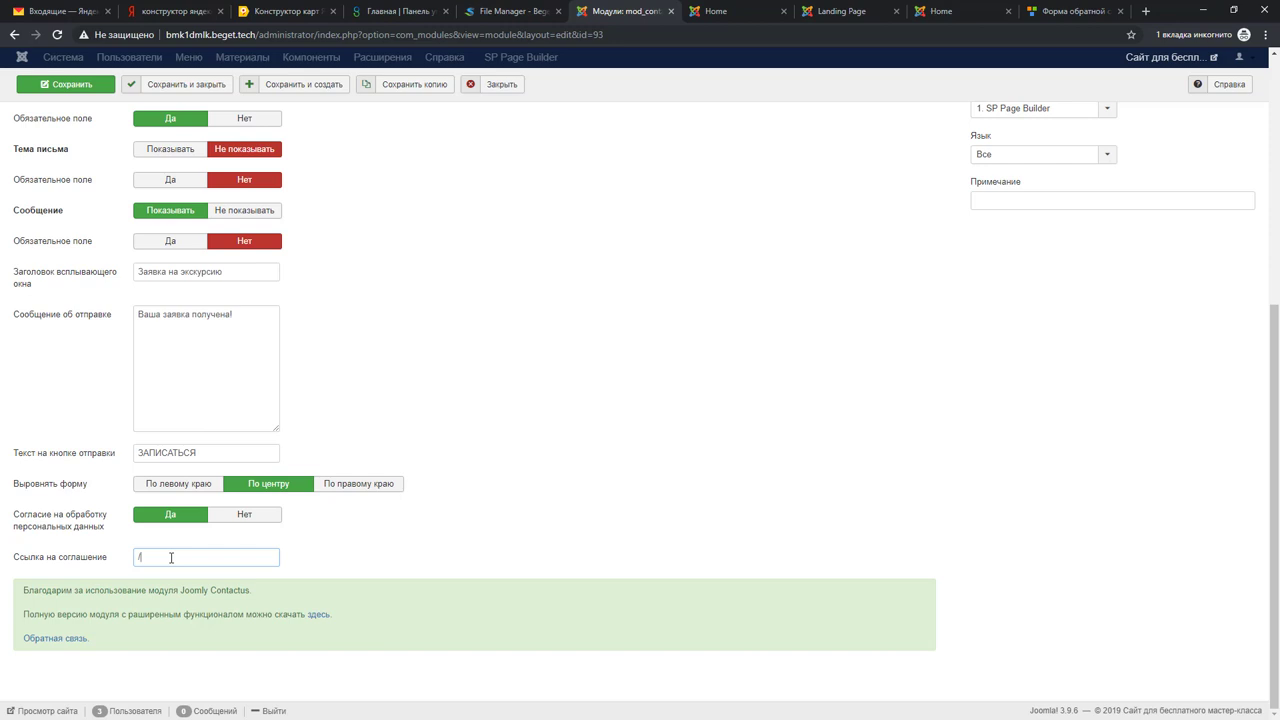
{"action": "scroll", "coordinate": [543, 528], "scroll_direction": "up", "scroll_amount": 5}
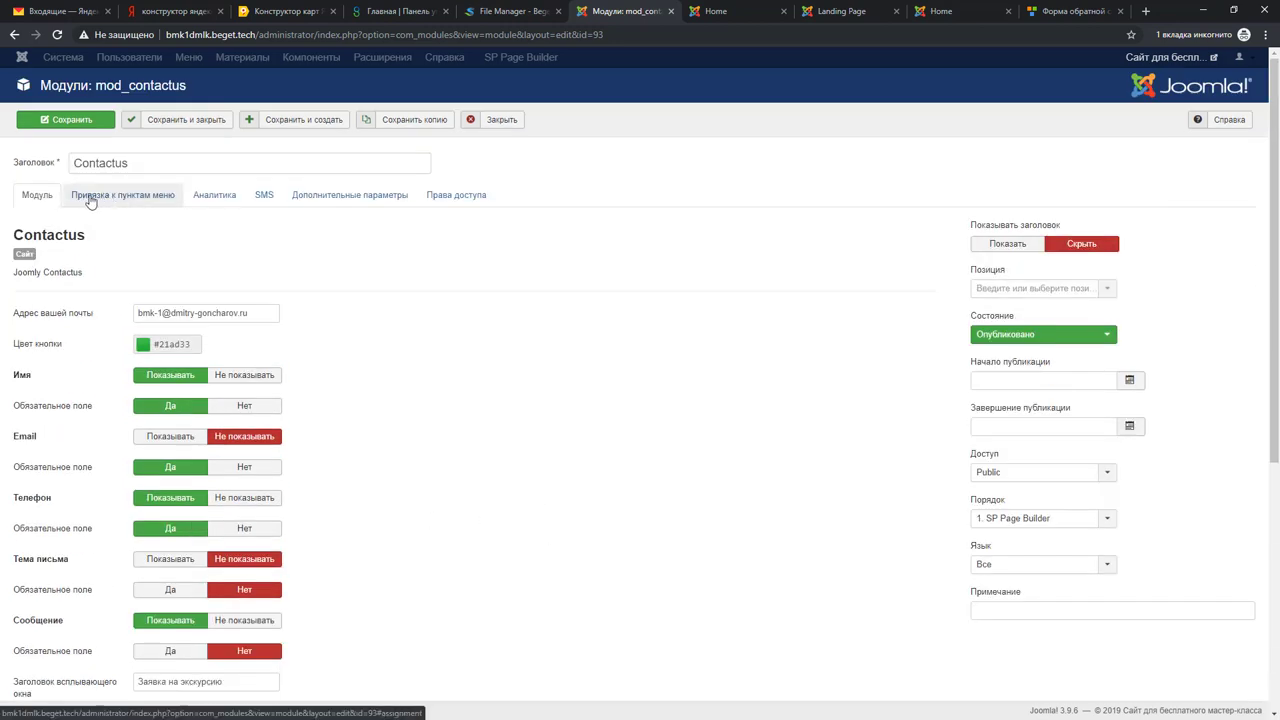
Step: Assign Contactus to На всех страницах, then save and close the module editor
{"action": "left_click", "coordinate": [112, 203]}
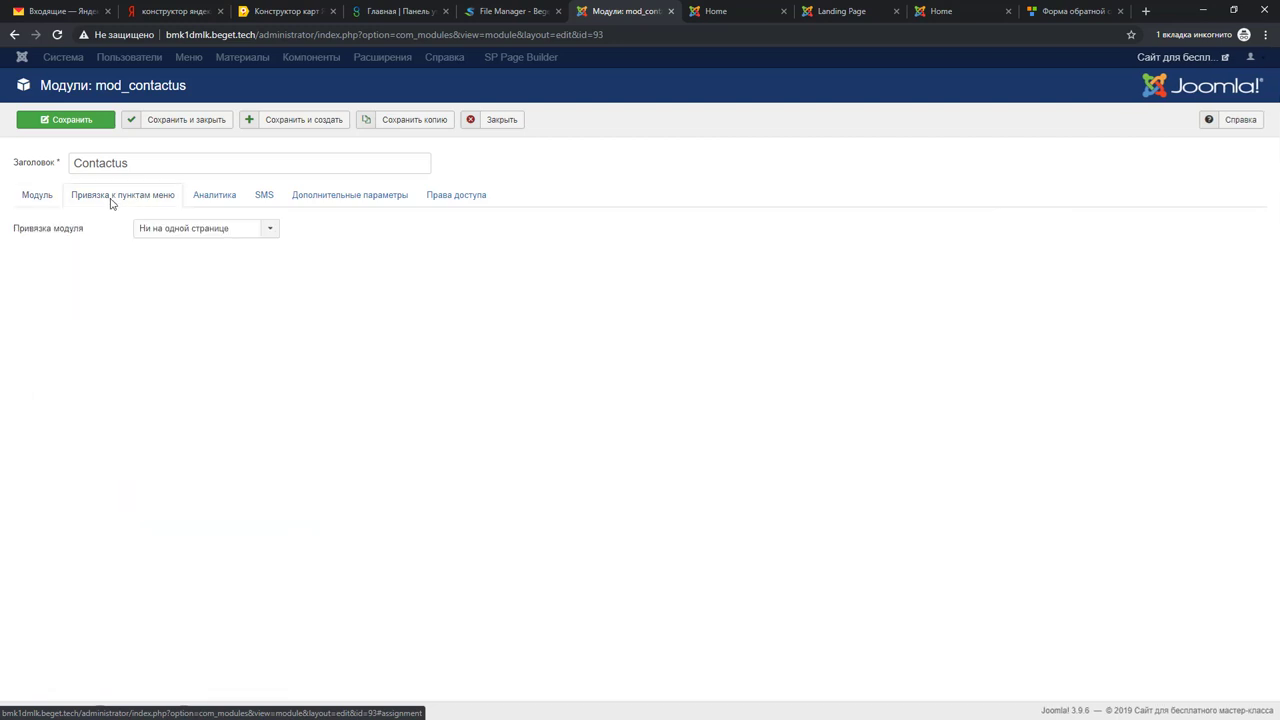
{"action": "left_click", "coordinate": [186, 232]}
{"action": "left_click", "coordinate": [178, 247]}
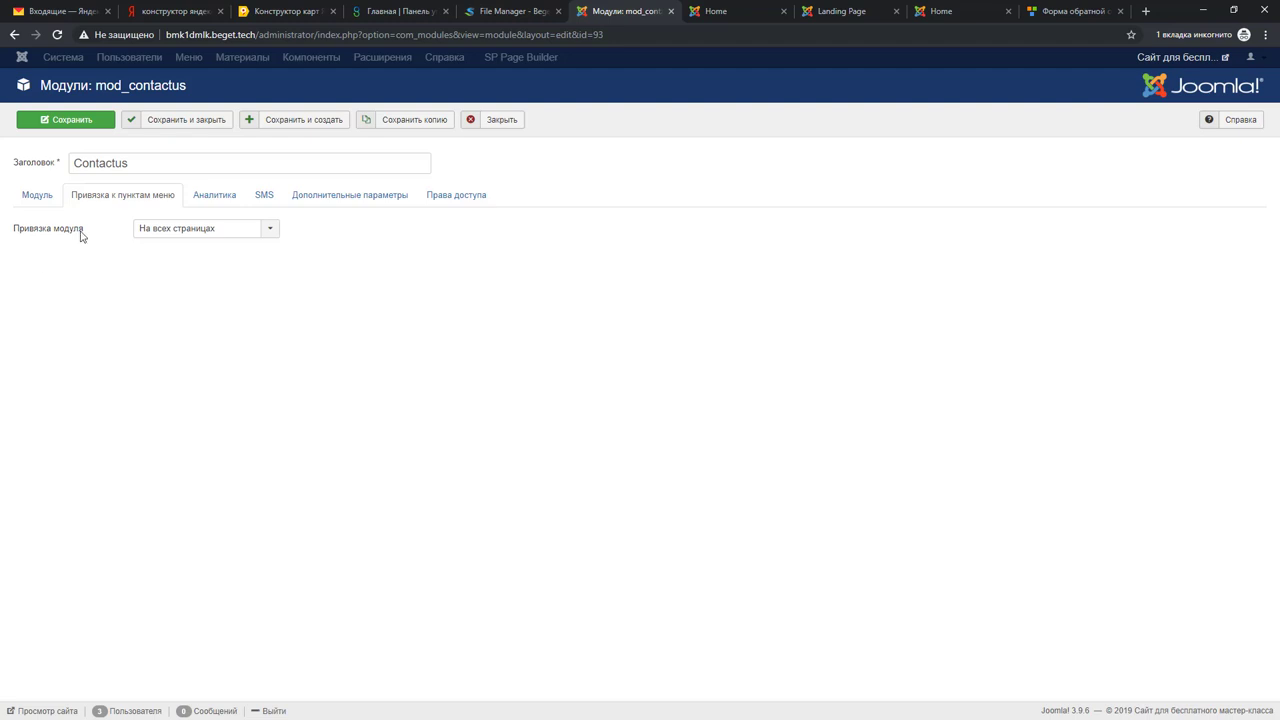
{"action": "left_click", "coordinate": [214, 198]}
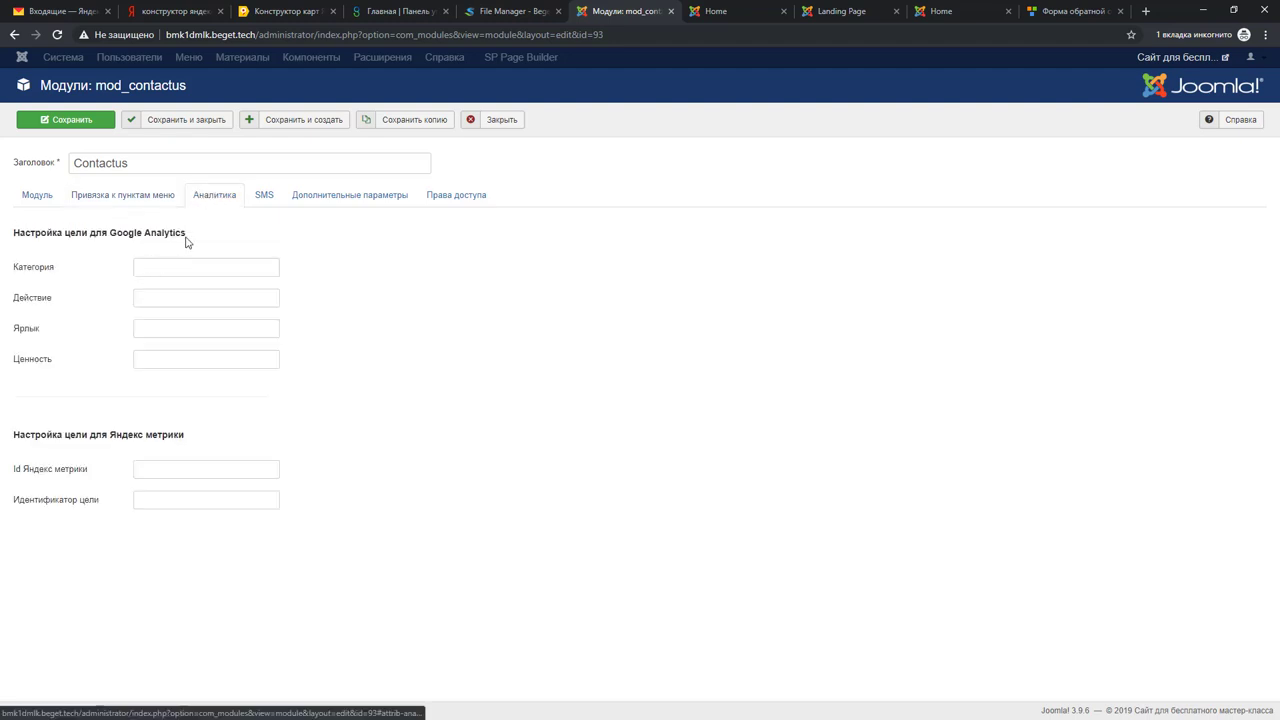
{"action": "left_click", "coordinate": [264, 196]}
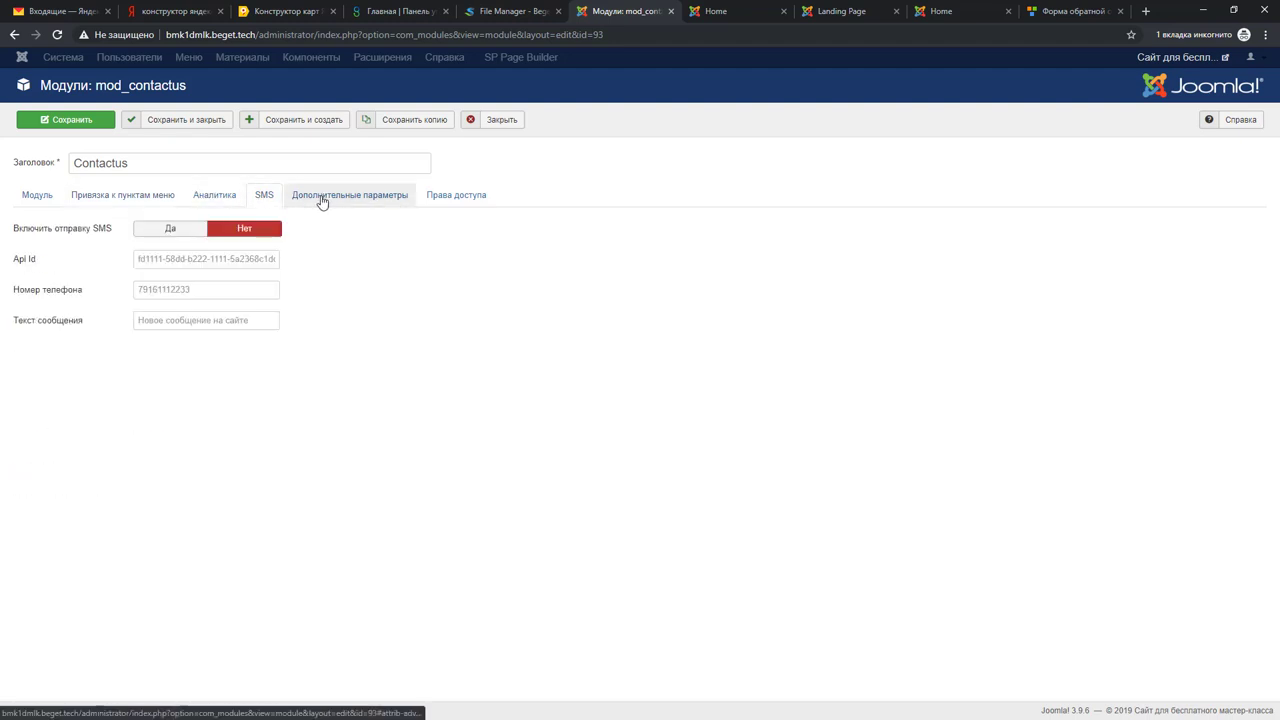
{"action": "left_click", "coordinate": [122, 196]}
{"action": "left_click", "coordinate": [38, 196]}
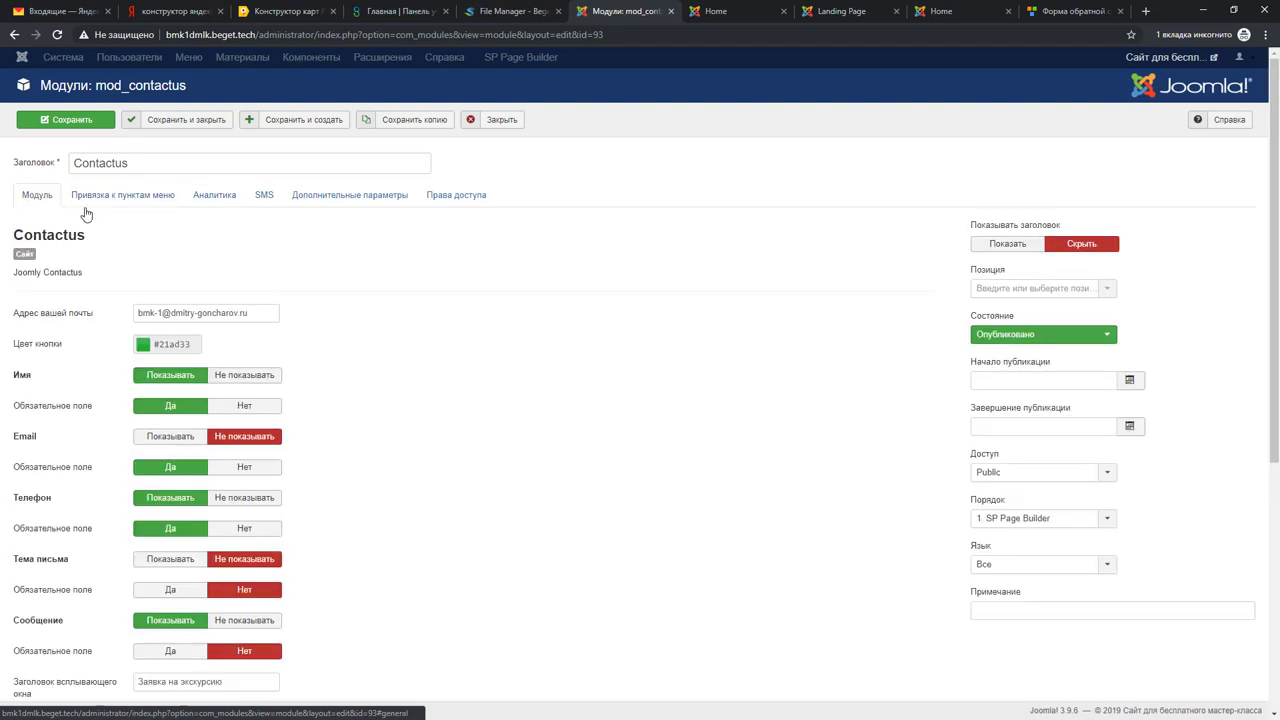
{"action": "left_click", "coordinate": [84, 124]}
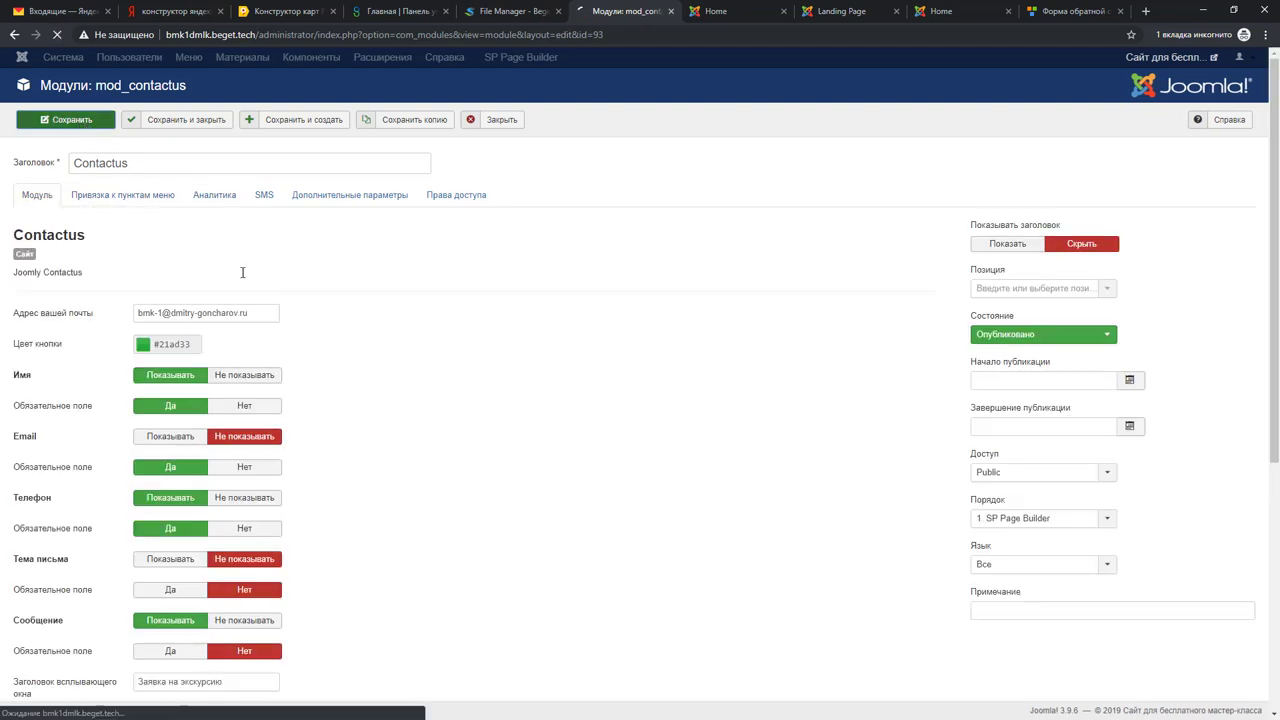
{"action": "scroll", "coordinate": [503, 403], "scroll_direction": "down", "scroll_amount": 2}
{"action": "scroll", "coordinate": [506, 403], "scroll_direction": "up", "scroll_amount": 2}
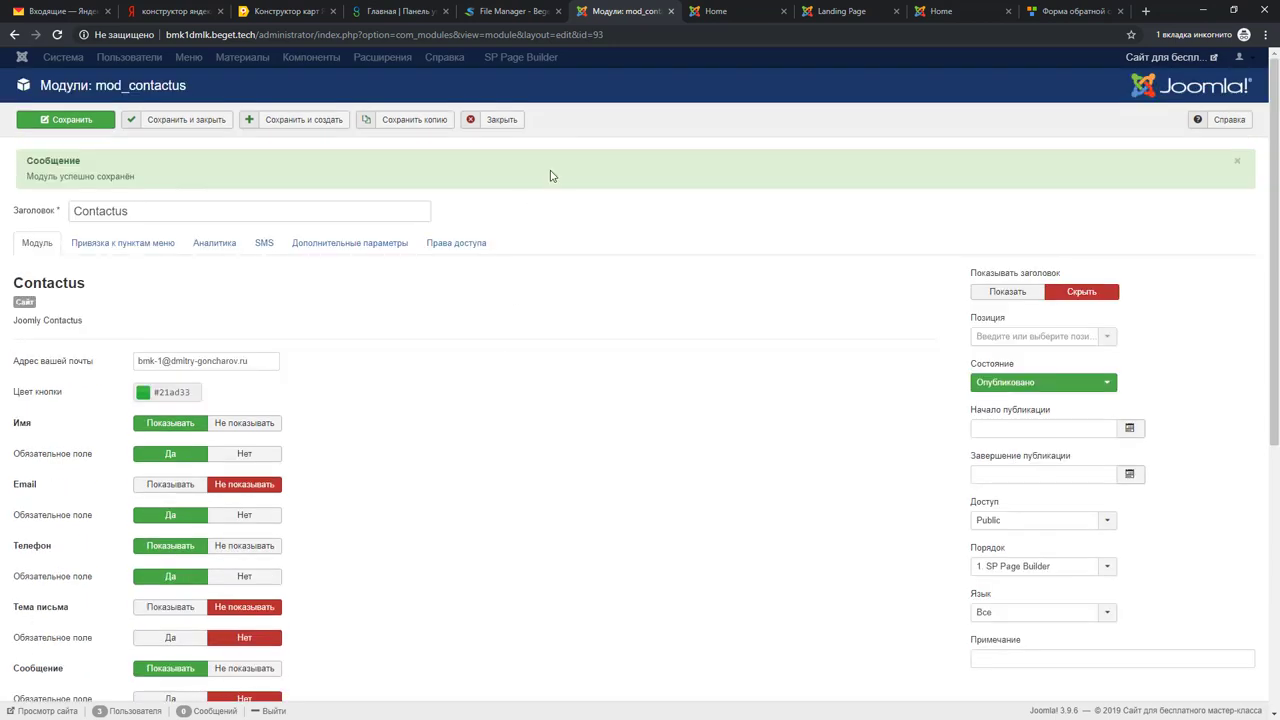
{"action": "left_click", "coordinate": [512, 126]}
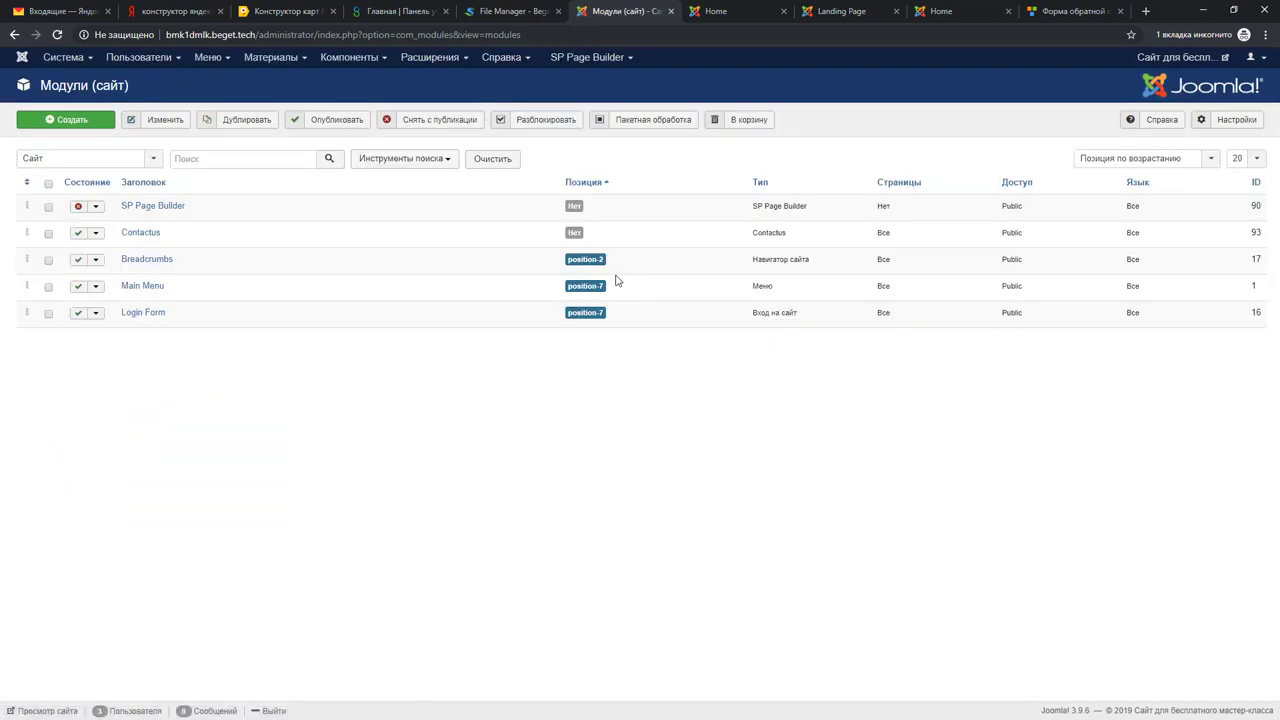
Step: Add a Joomla Module addon with Contactus below the sign-up text and save the landing page
{"action": "left_click", "coordinate": [836, 17]}
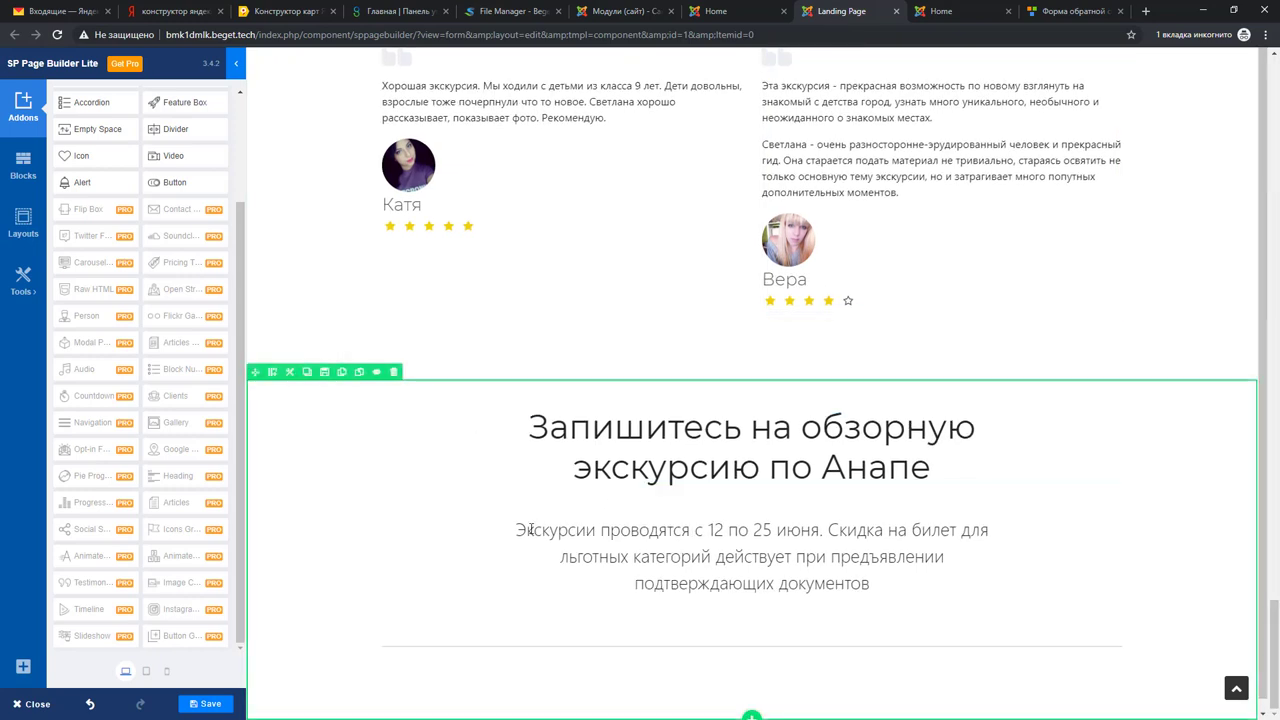
{"action": "left_click", "coordinate": [207, 705]}
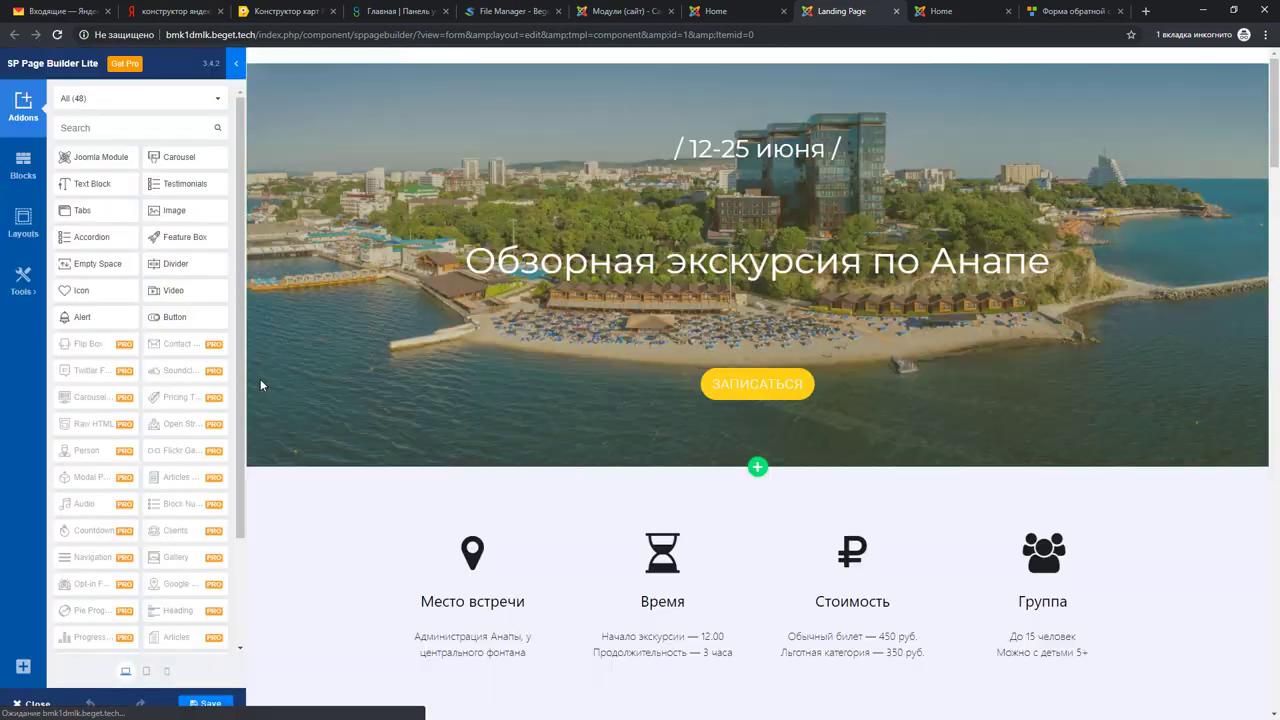
{"action": "scroll", "coordinate": [822, 622], "scroll_direction": "down", "scroll_amount": 7}
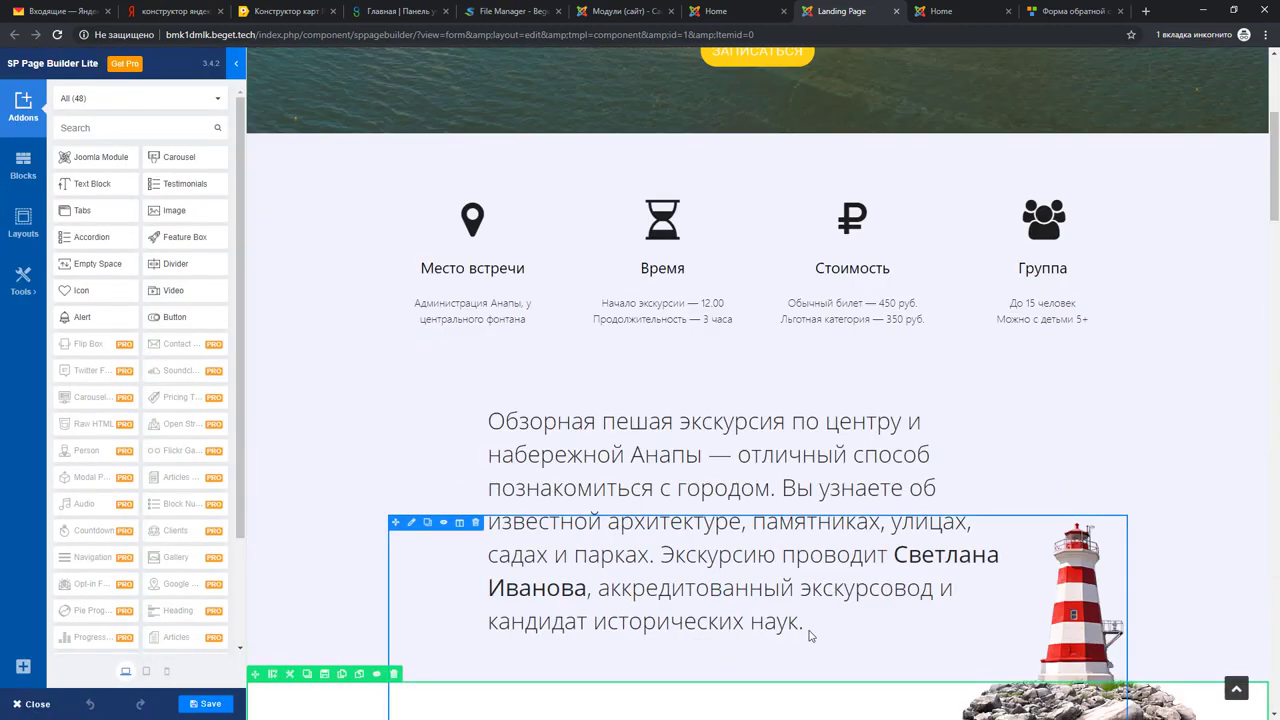
{"action": "scroll", "coordinate": [791, 608], "scroll_direction": "down", "scroll_amount": 20}
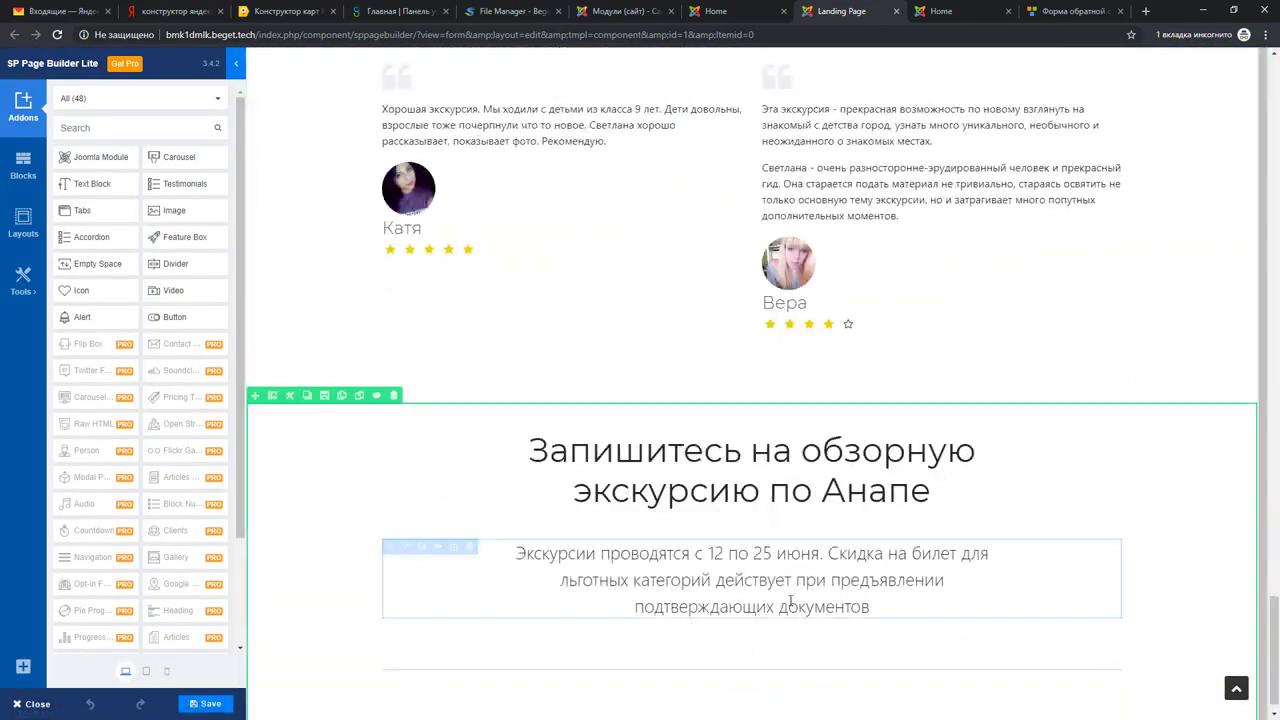
{"action": "left_click_drag", "start_coordinate": [84, 157], "coordinate": [745, 690]}
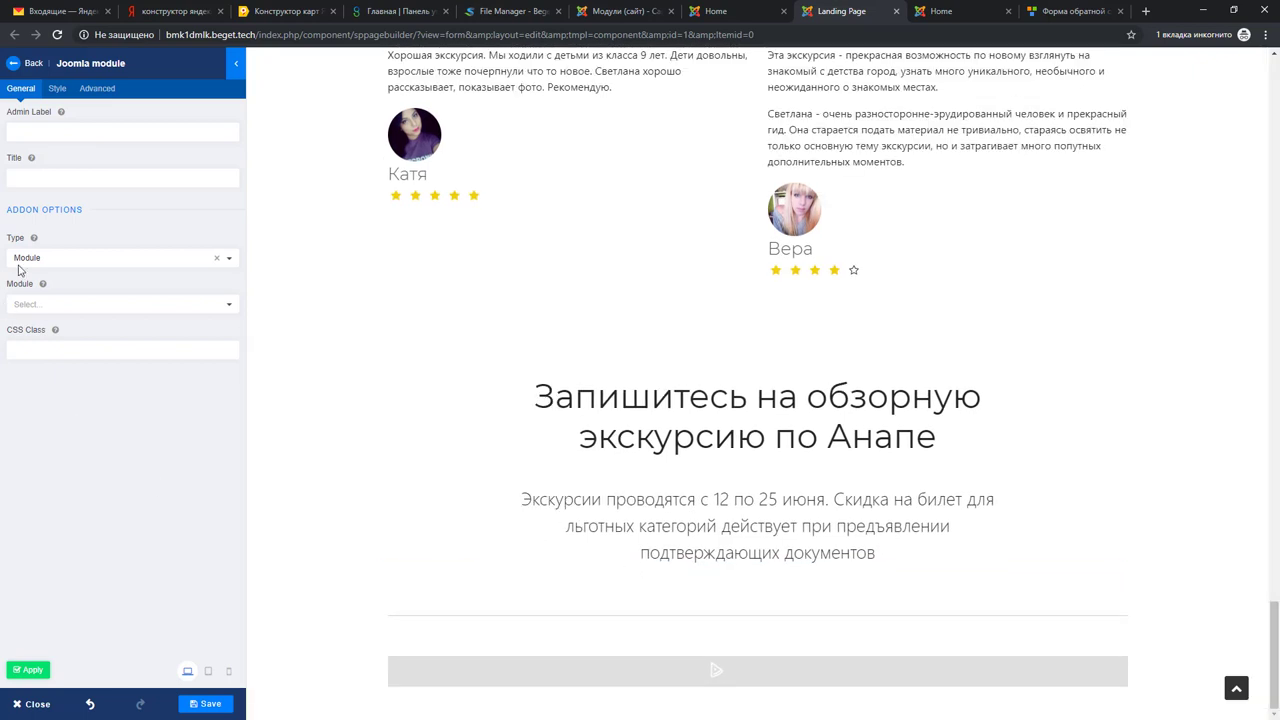
{"action": "left_click", "coordinate": [54, 307]}
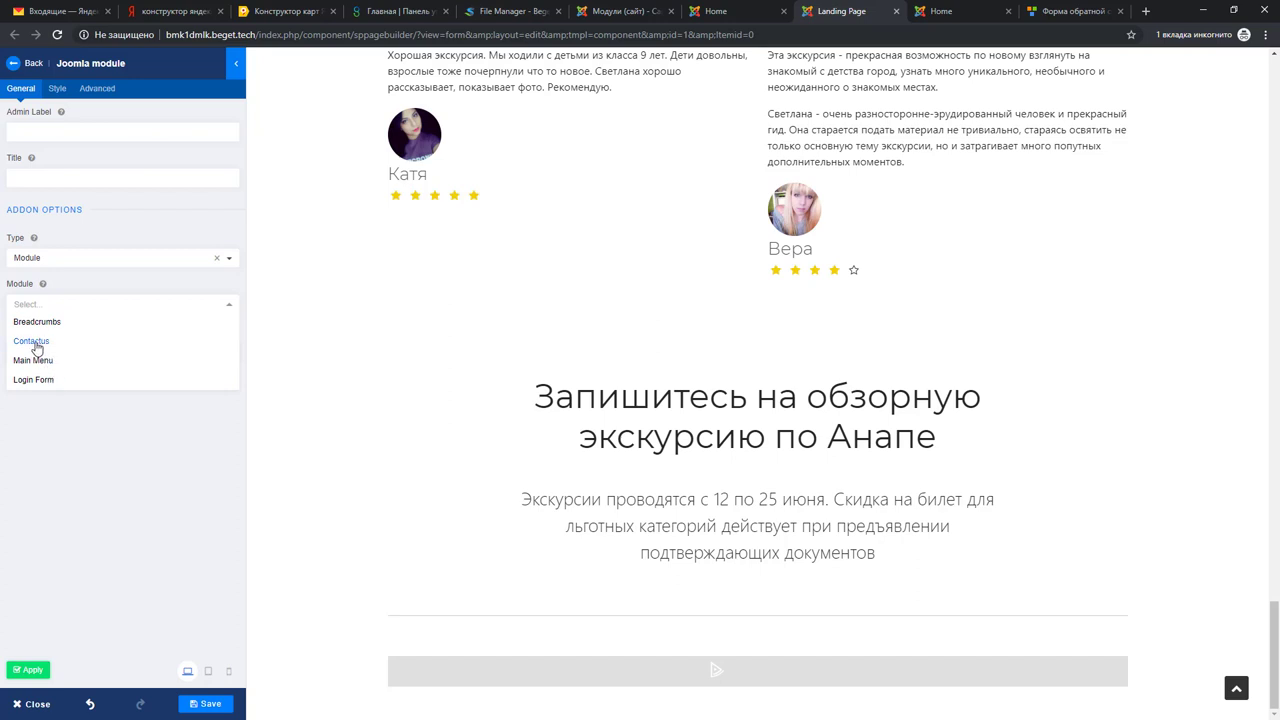
{"action": "left_click", "coordinate": [31, 342]}
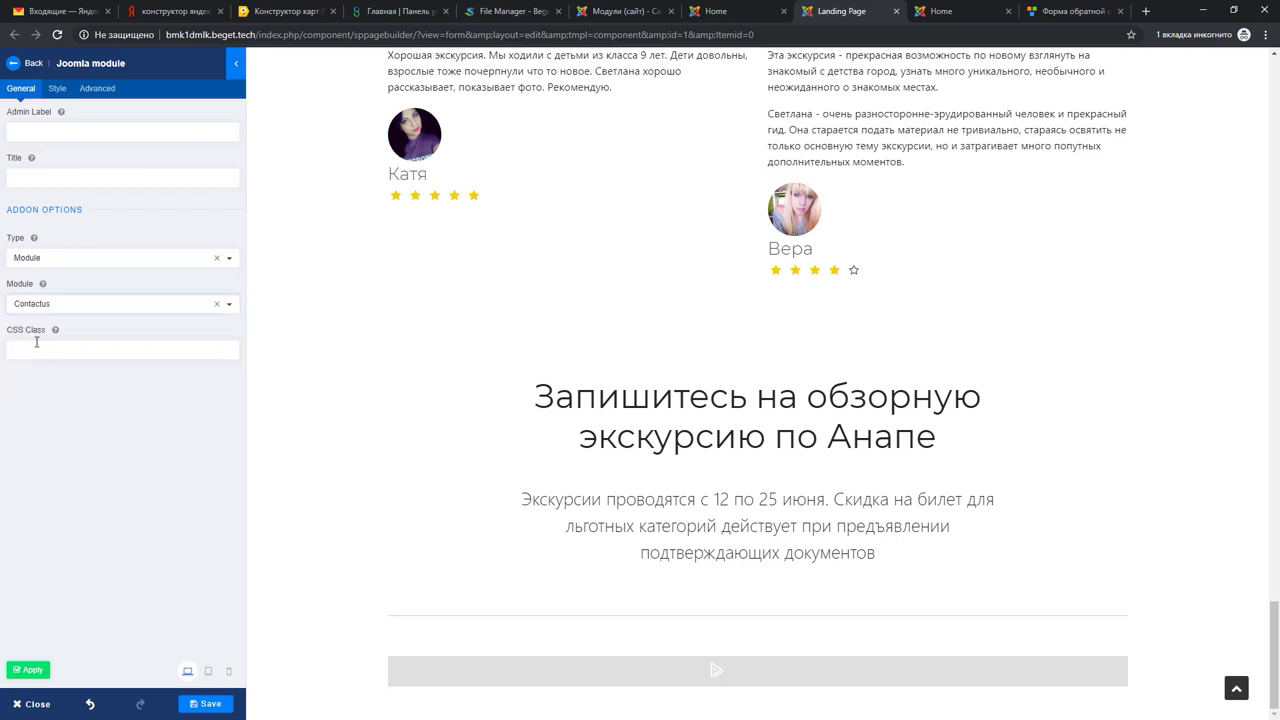
{"action": "left_click", "coordinate": [30, 671]}
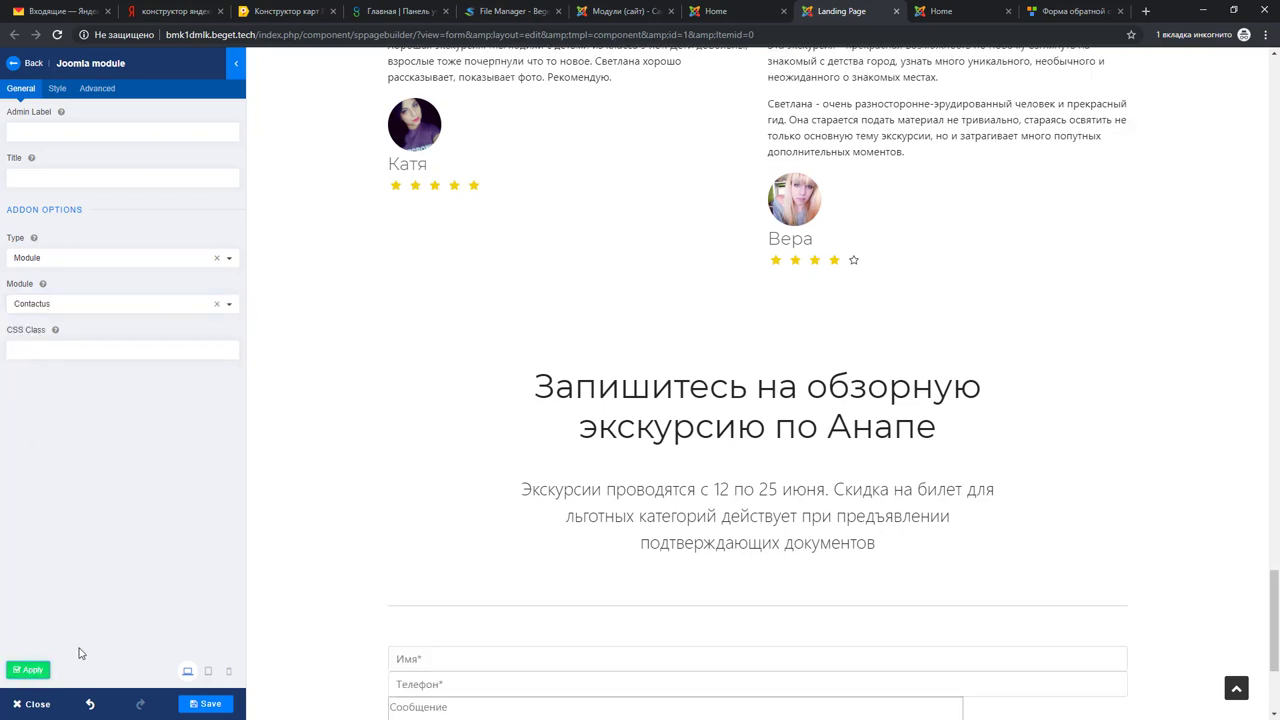
{"action": "scroll", "coordinate": [534, 591], "scroll_direction": "down", "scroll_amount": 3}
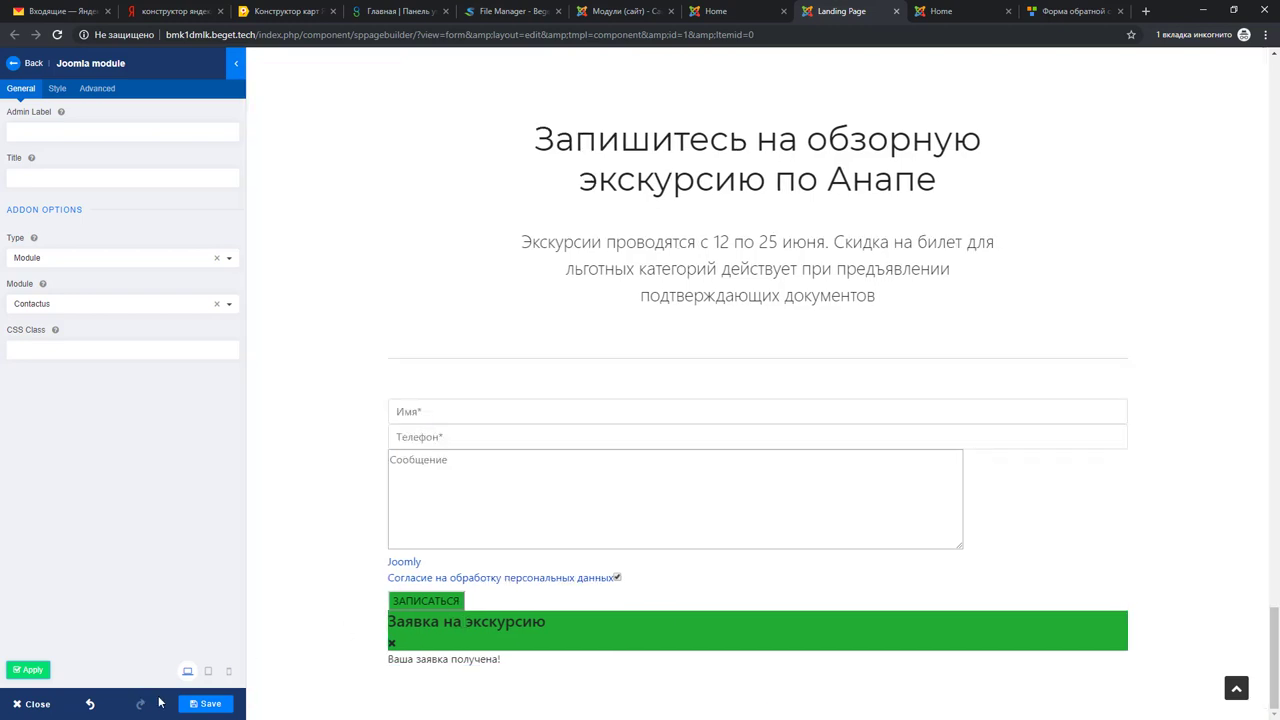
{"action": "left_click", "coordinate": [206, 703]}
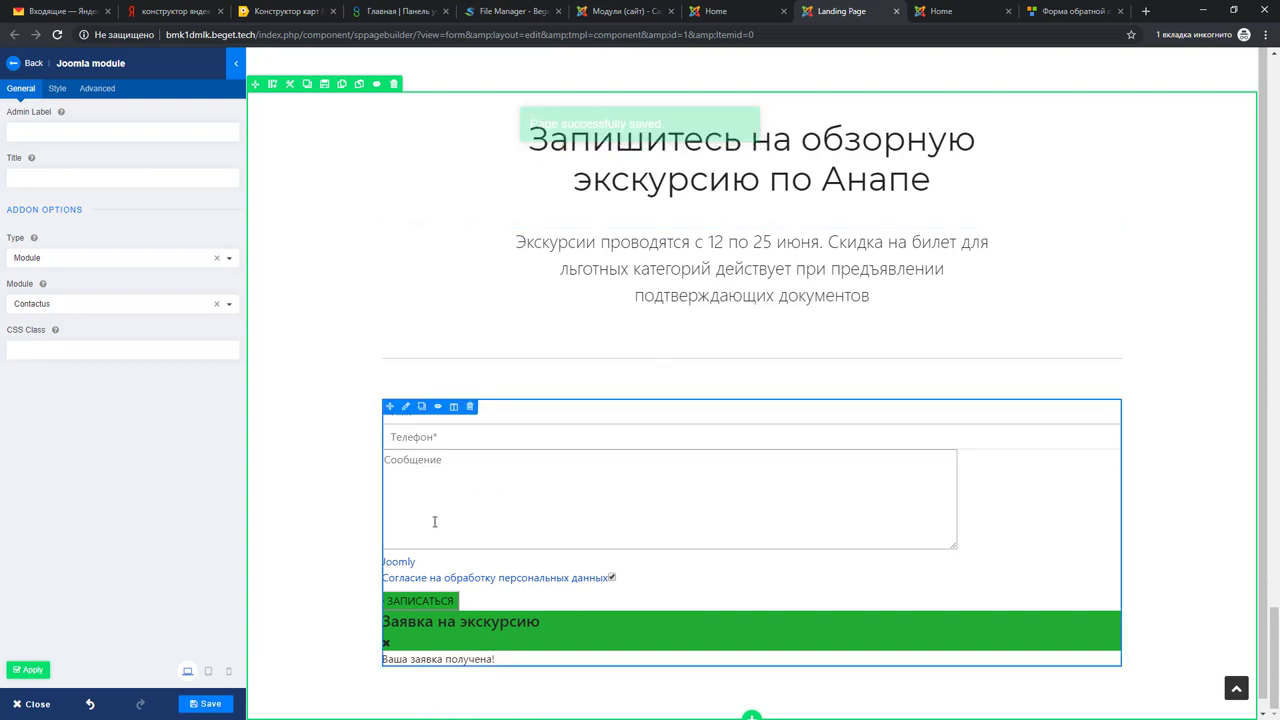
{"action": "left_click", "coordinate": [948, 10]}
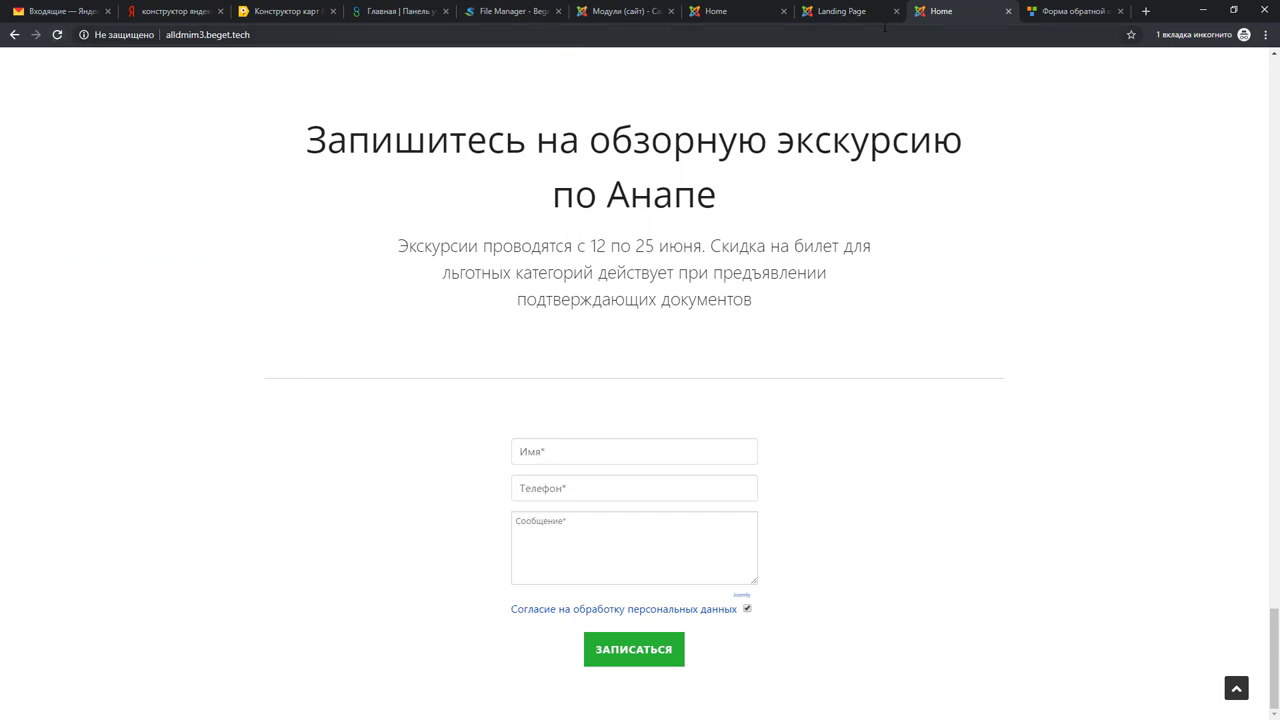
Step: Reload the live home page and try the Имя, Телефон, Сообщение fields and consent checkbox
{"action": "left_click", "coordinate": [719, 10]}
{"action": "left_click", "coordinate": [57, 34]}
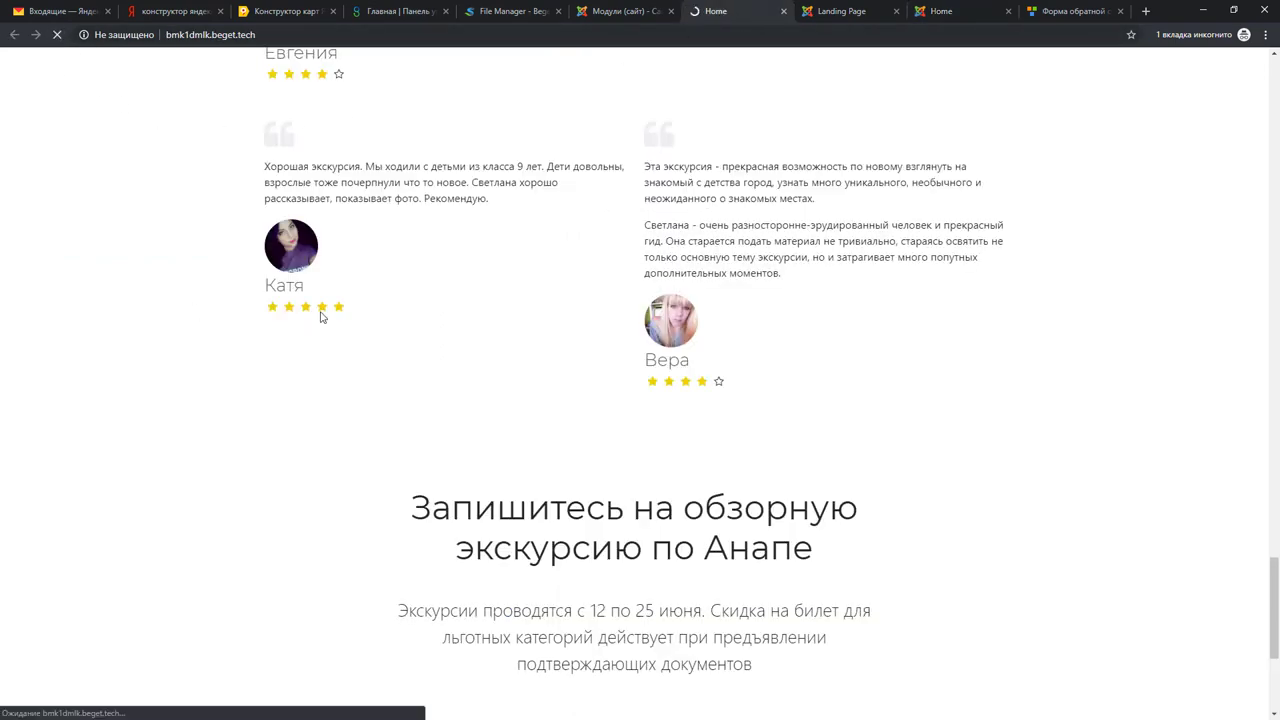
{"action": "scroll", "coordinate": [840, 350], "scroll_direction": "down", "scroll_amount": 3}
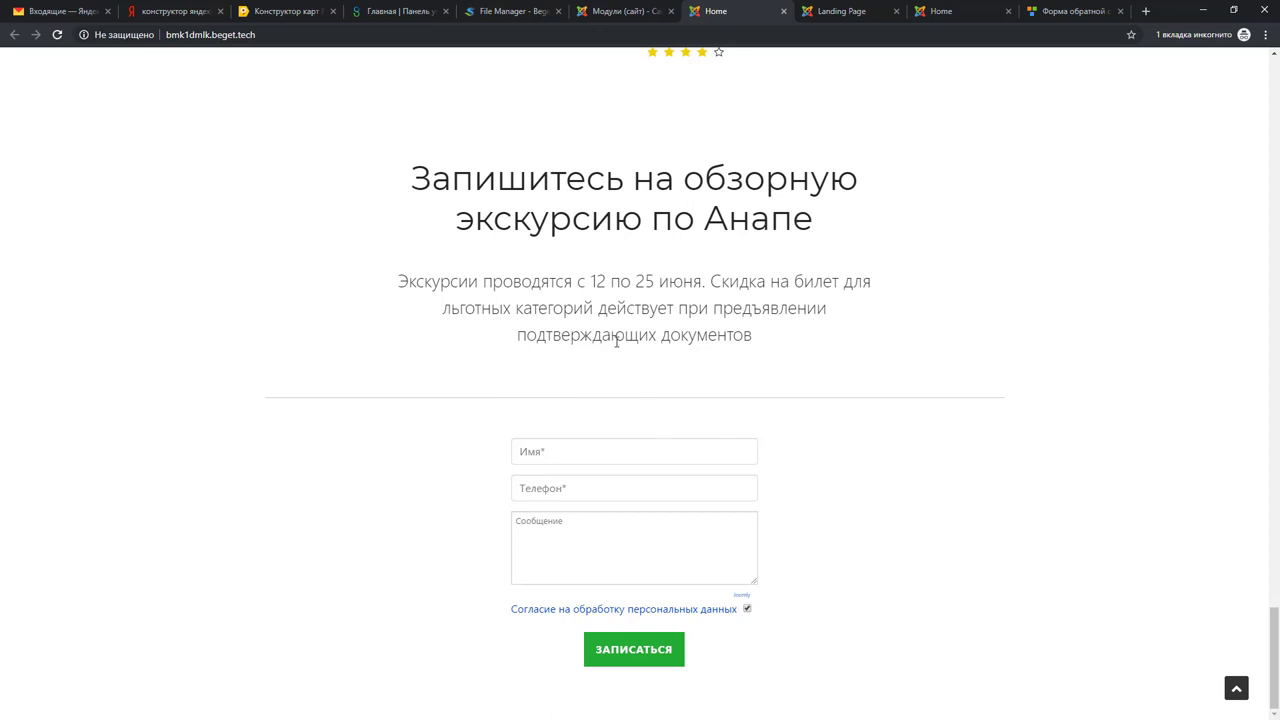
{"action": "left_click", "coordinate": [566, 451]}
{"action": "left_click", "coordinate": [579, 488]}
{"action": "left_click", "coordinate": [583, 532]}
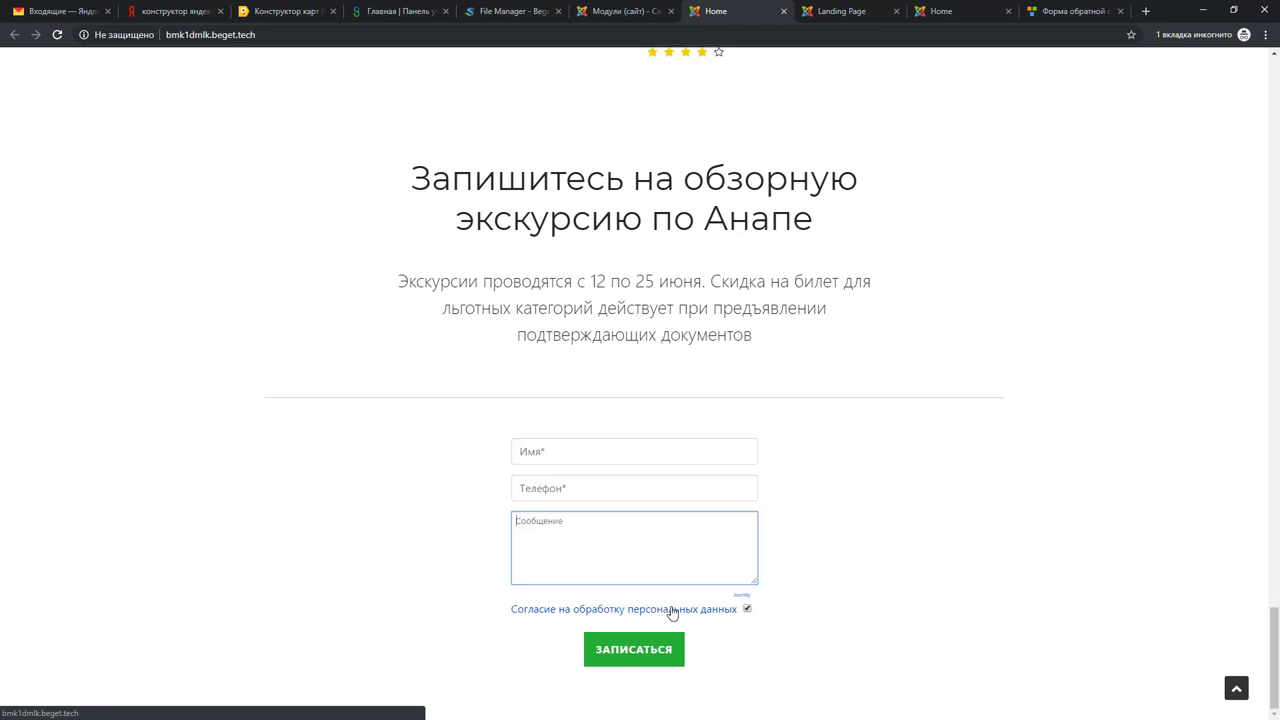
{"action": "left_click", "coordinate": [748, 610]}
{"action": "left_click", "coordinate": [748, 610]}
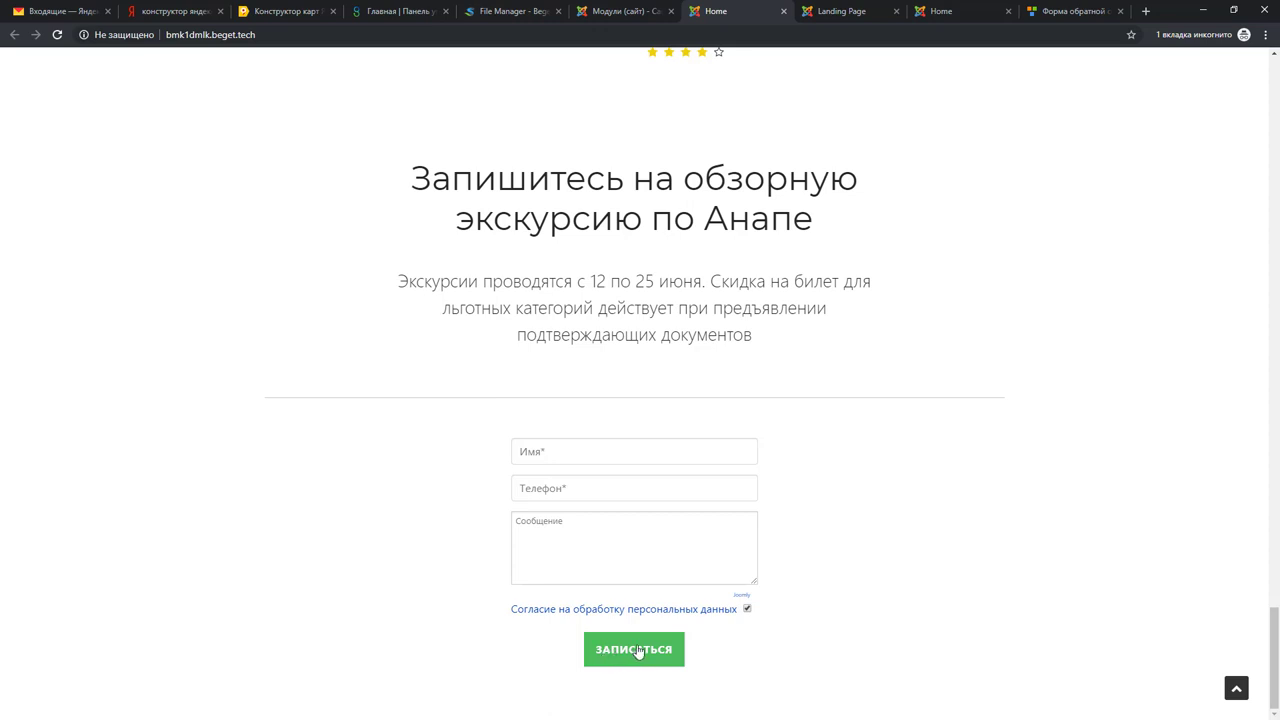
{"action": "left_click", "coordinate": [576, 452]}
{"action": "left_click", "coordinate": [854, 484]}
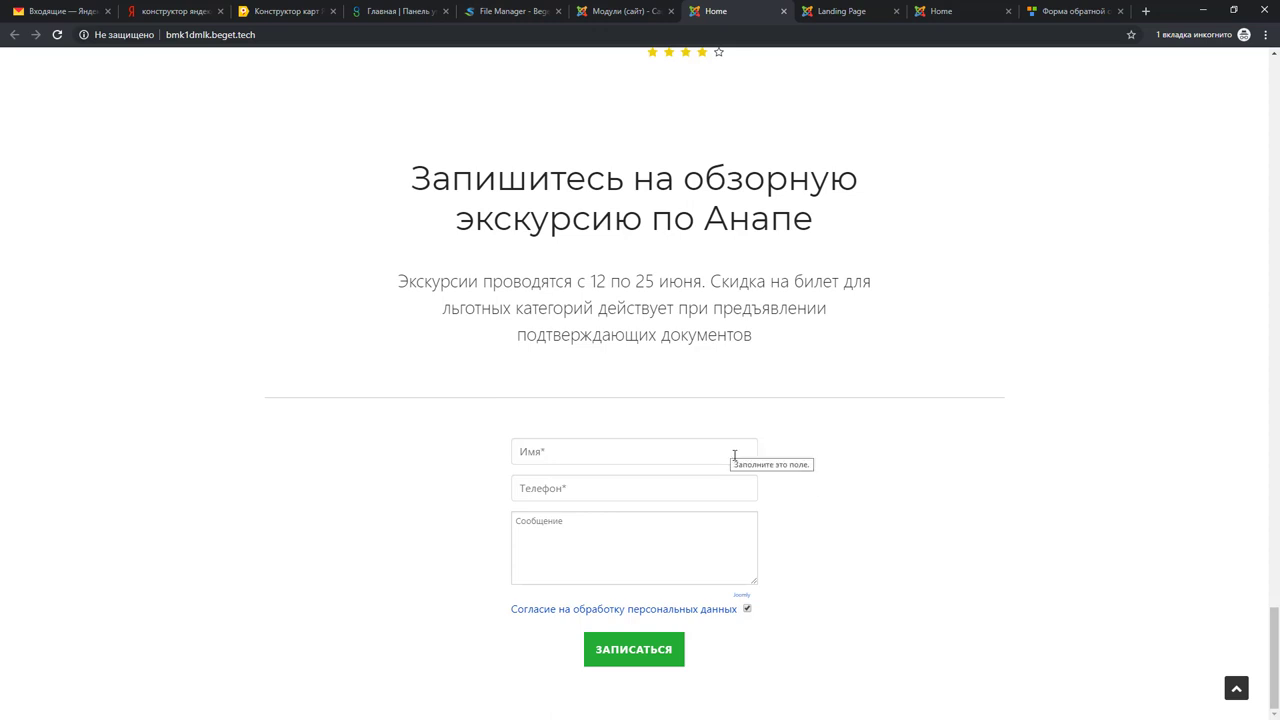
{"action": "left_click", "coordinate": [581, 8]}
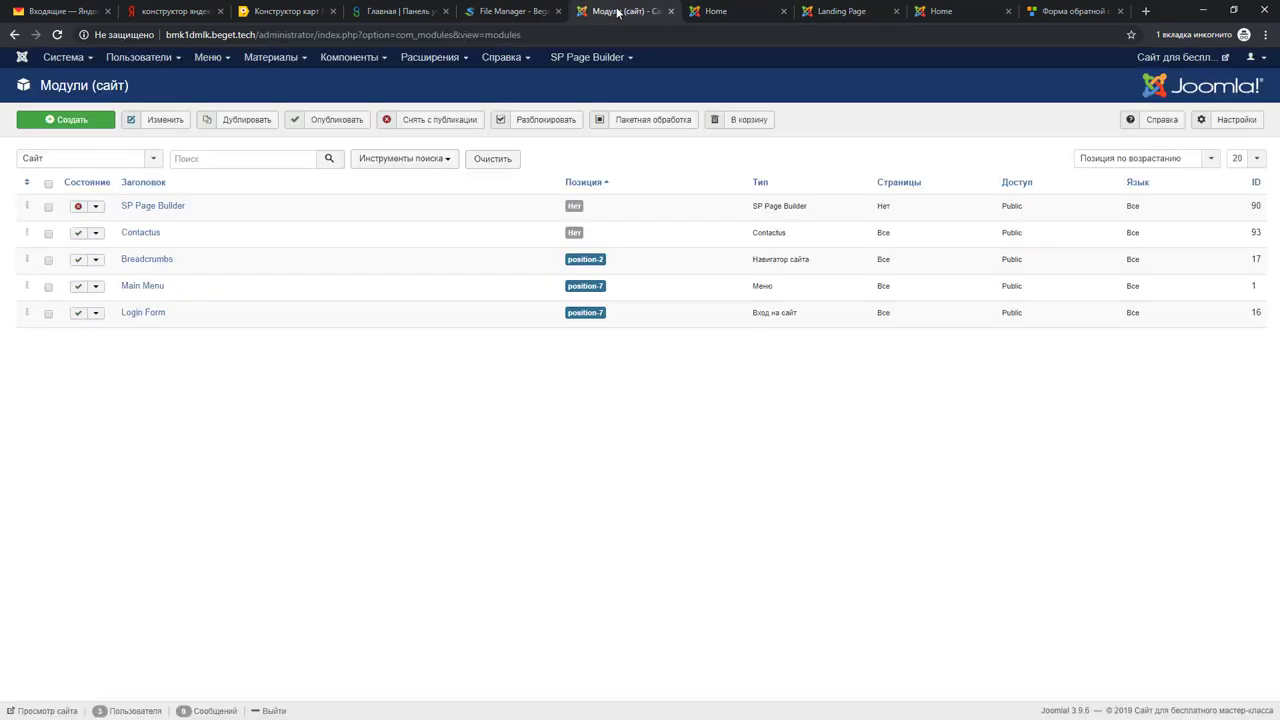
Step: Open Global Configuration at the Server tab's mail settings
{"action": "left_click", "coordinate": [80, 62]}
{"action": "left_click", "coordinate": [80, 104]}
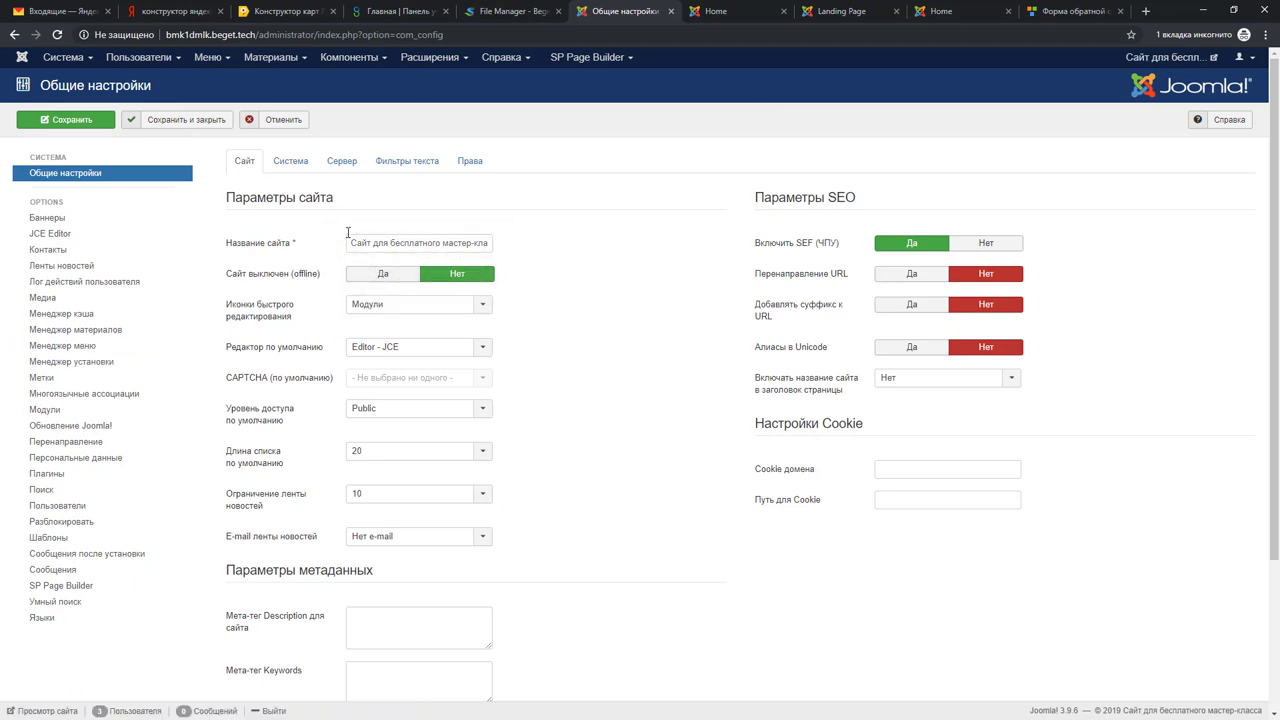
{"action": "left_click", "coordinate": [341, 162]}
{"action": "scroll", "coordinate": [1090, 500], "scroll_direction": "down", "scroll_amount": 1}
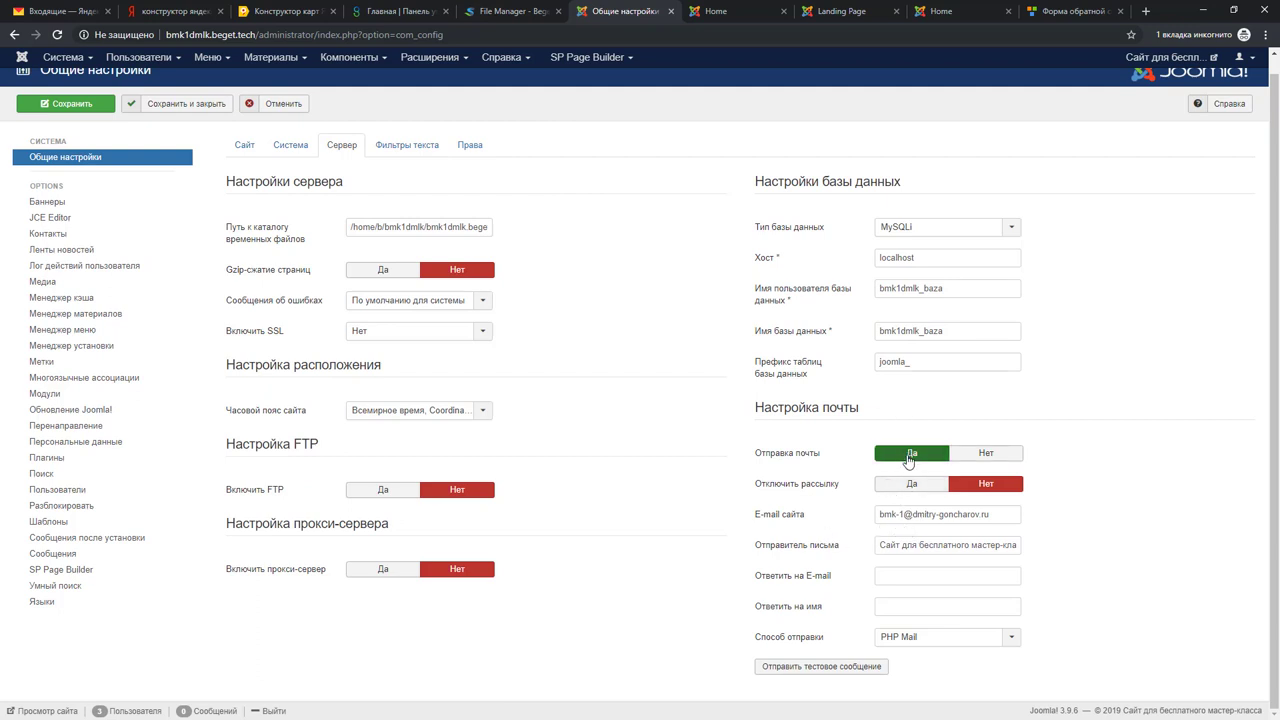
{"action": "mouse_move", "coordinate": [787, 521]}
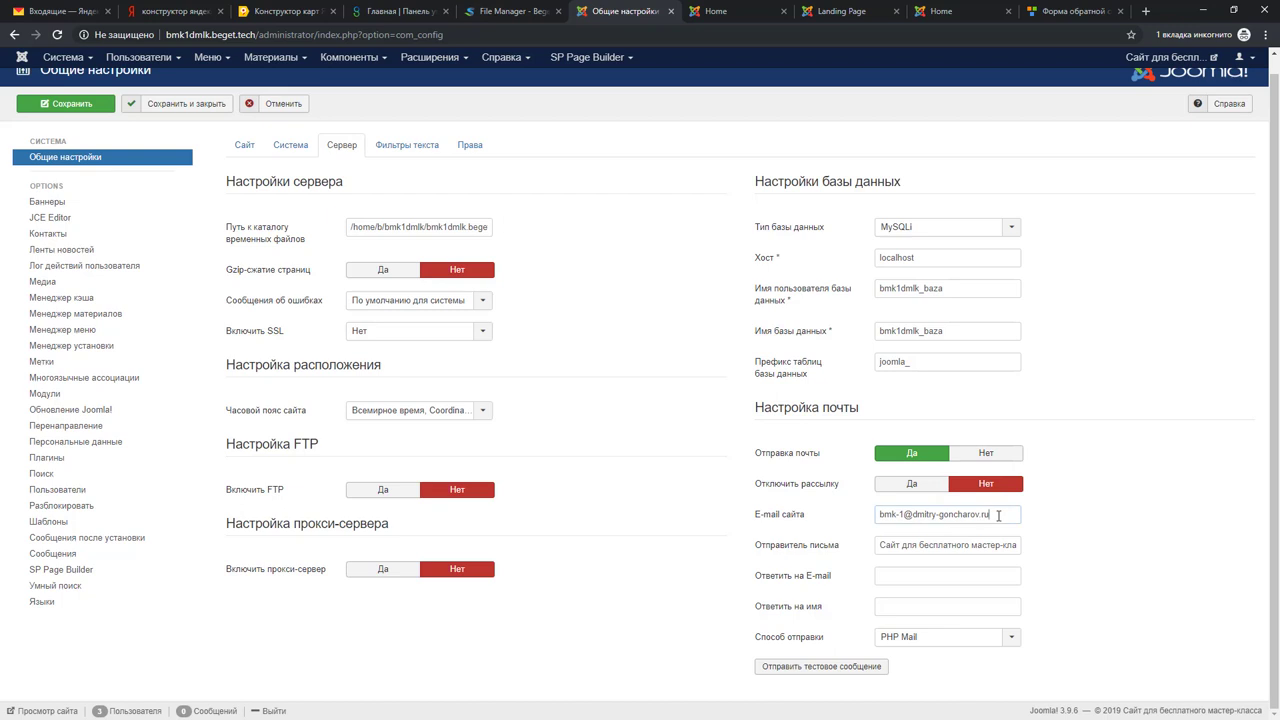
Step: Change the site e-mail to noreplay@ followed by the site's own domain
{"action": "left_click_drag", "start_coordinate": [1001, 515], "coordinate": [855, 514]}
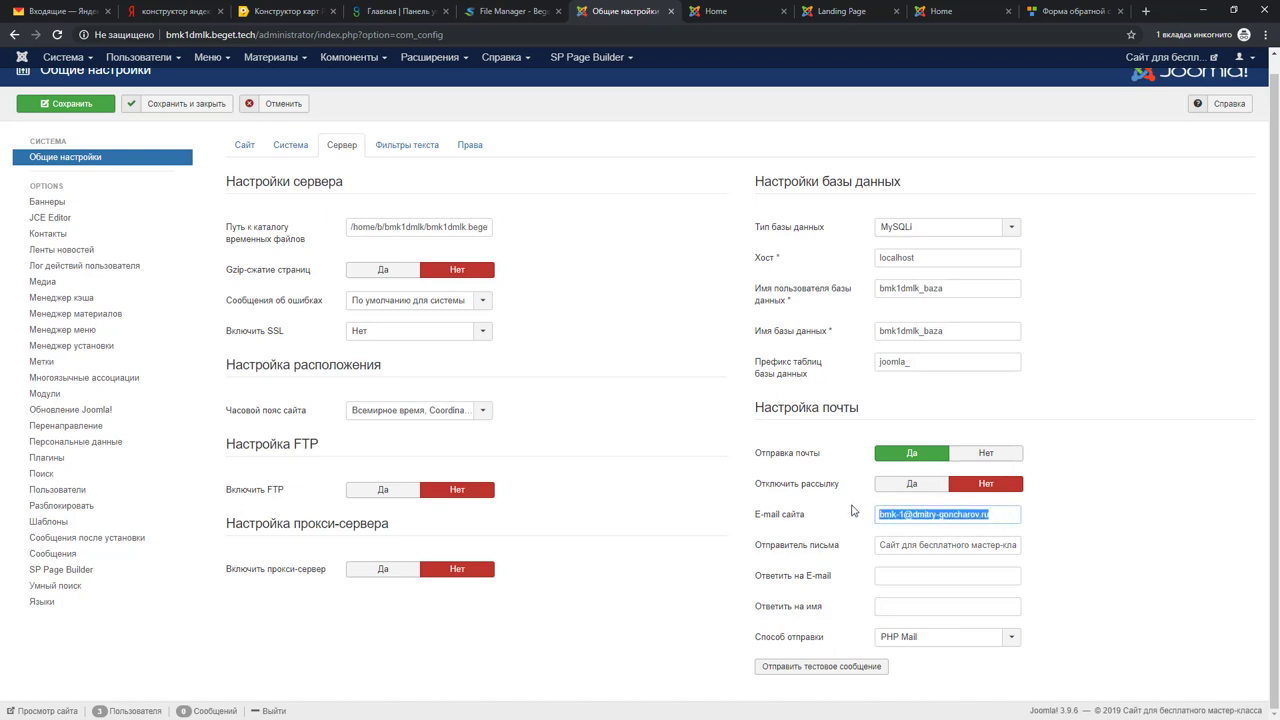
{"action": "type", "text": "т"}
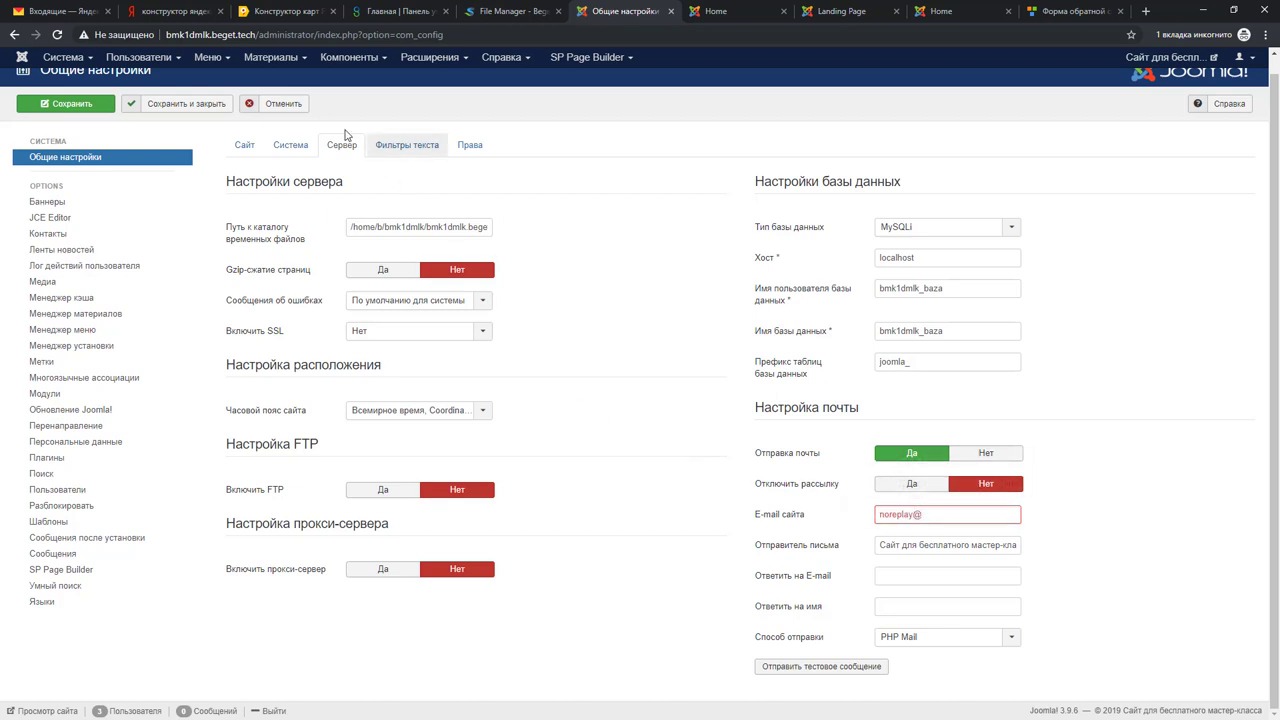
{"action": "left_click_drag", "start_coordinate": [256, 34], "coordinate": [254, 34]}
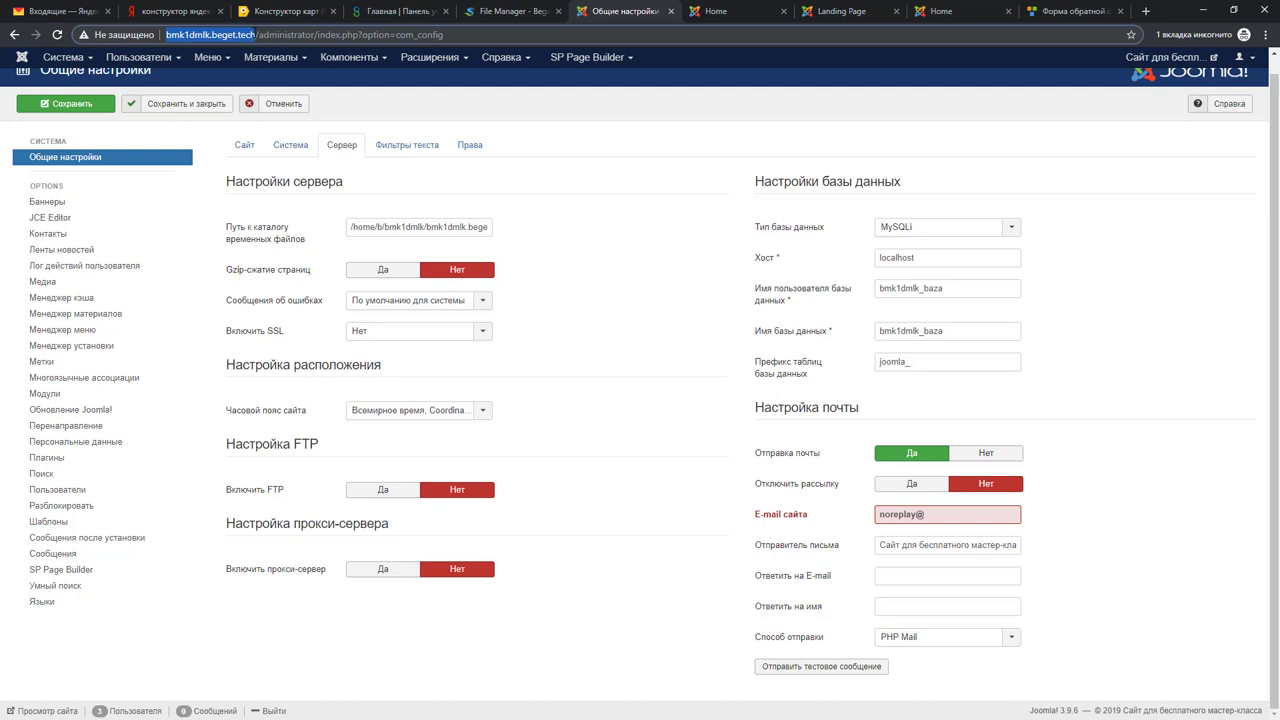
{"action": "right_click", "coordinate": [248, 37]}
{"action": "left_click", "coordinate": [296, 107]}
{"action": "left_click", "coordinate": [950, 516]}
{"action": "key", "text": "ctrl+v"}
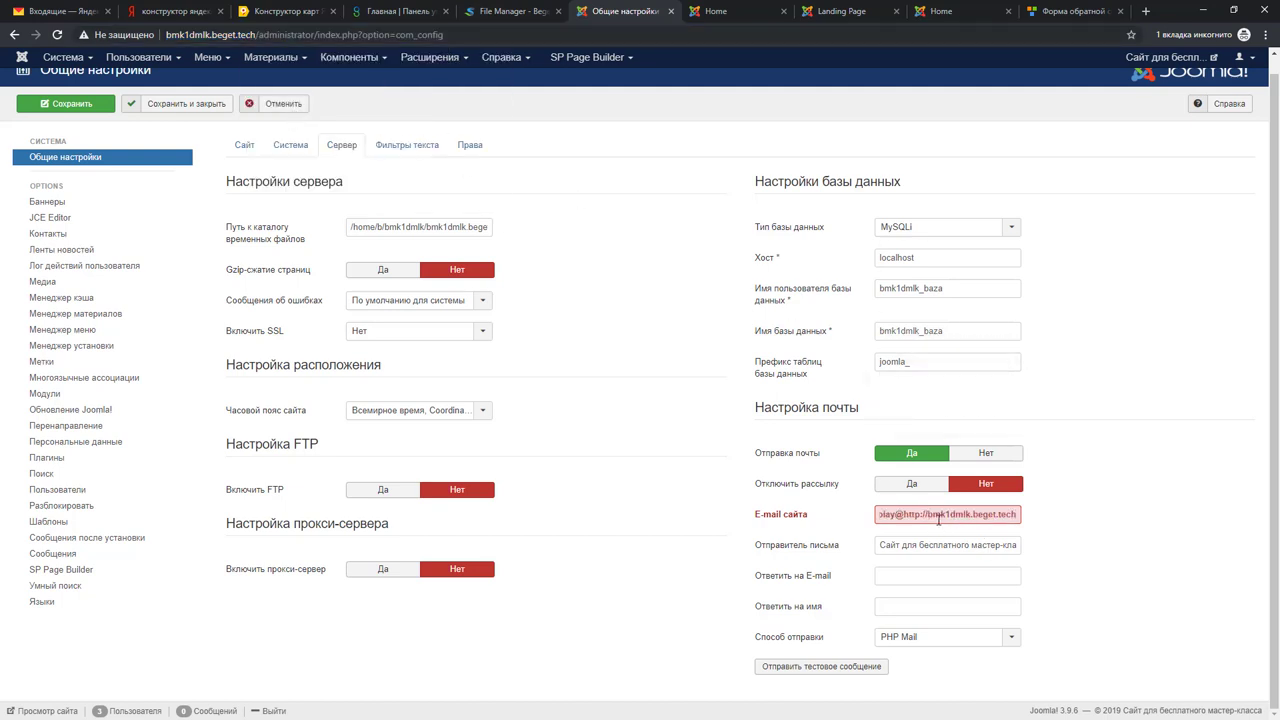
{"action": "key", "text": "BackSpace"}
{"action": "key", "text": "BackSpace"}
{"action": "key", "text": "BackSpace"}
{"action": "key", "text": "BackSpace"}
{"action": "key", "text": "BackSpace"}
{"action": "key", "text": "BackSpace"}
{"action": "key", "text": "BackSpace"}
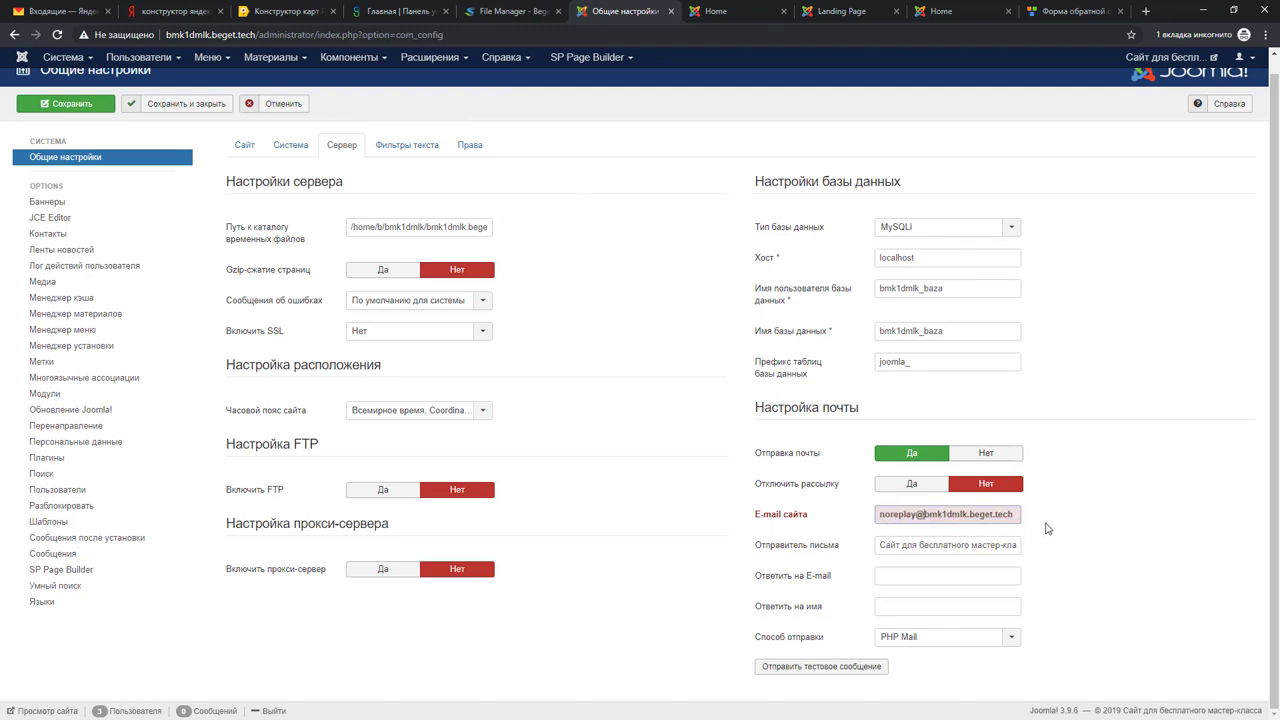
{"action": "left_click", "coordinate": [1050, 528]}
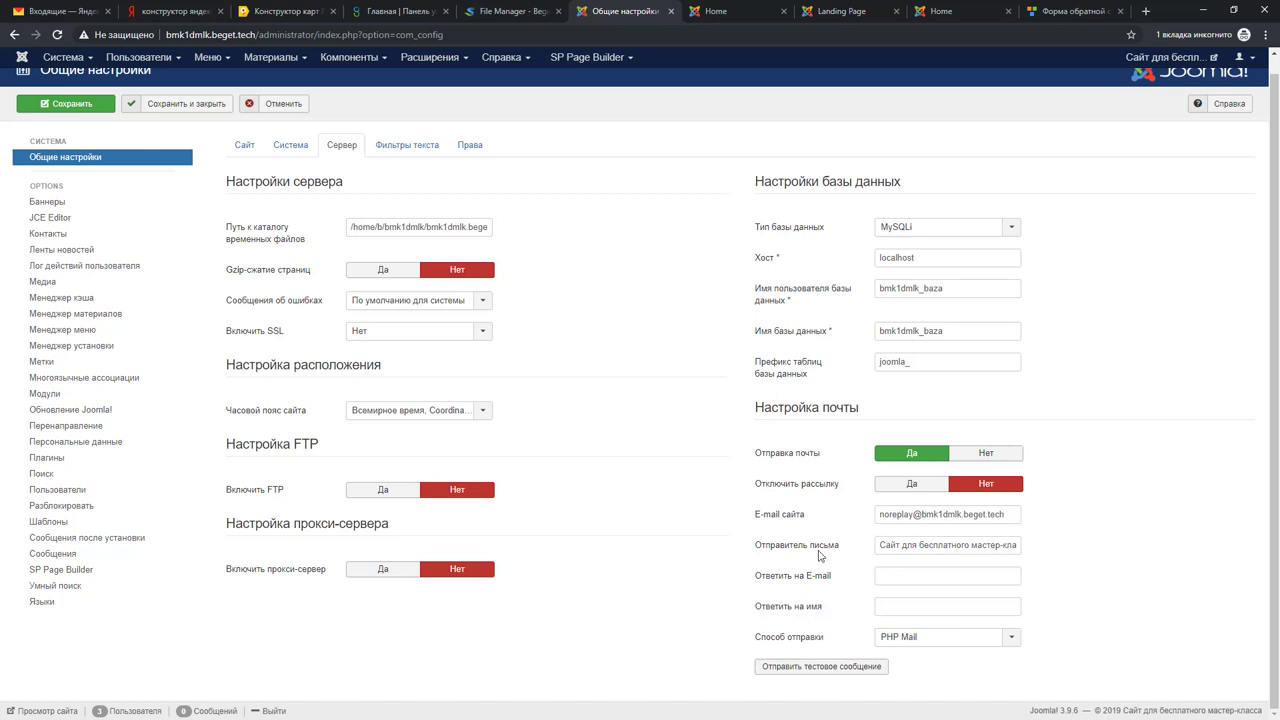
Step: Rename the mail sender to 'Сайт экскурсий', save the configuration and close it
{"action": "left_click_drag", "start_coordinate": [880, 545], "coordinate": [1029, 552]}
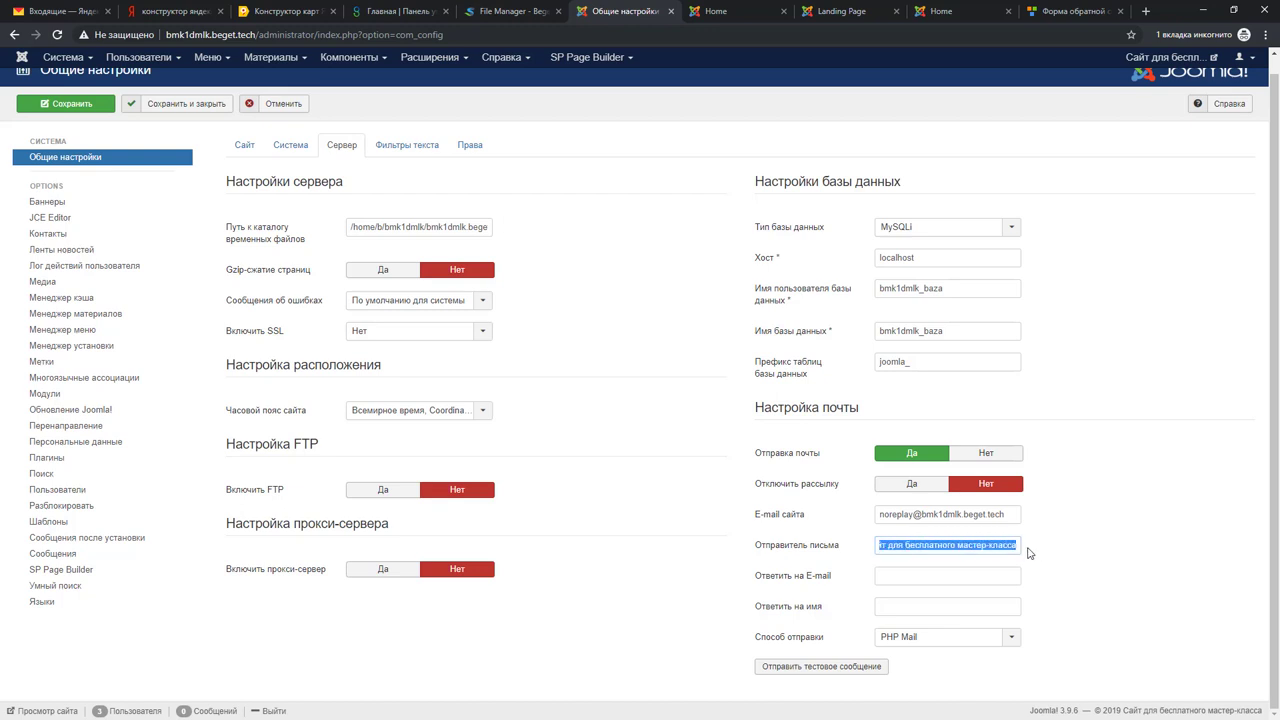
{"action": "key", "text": "BackSpace"}
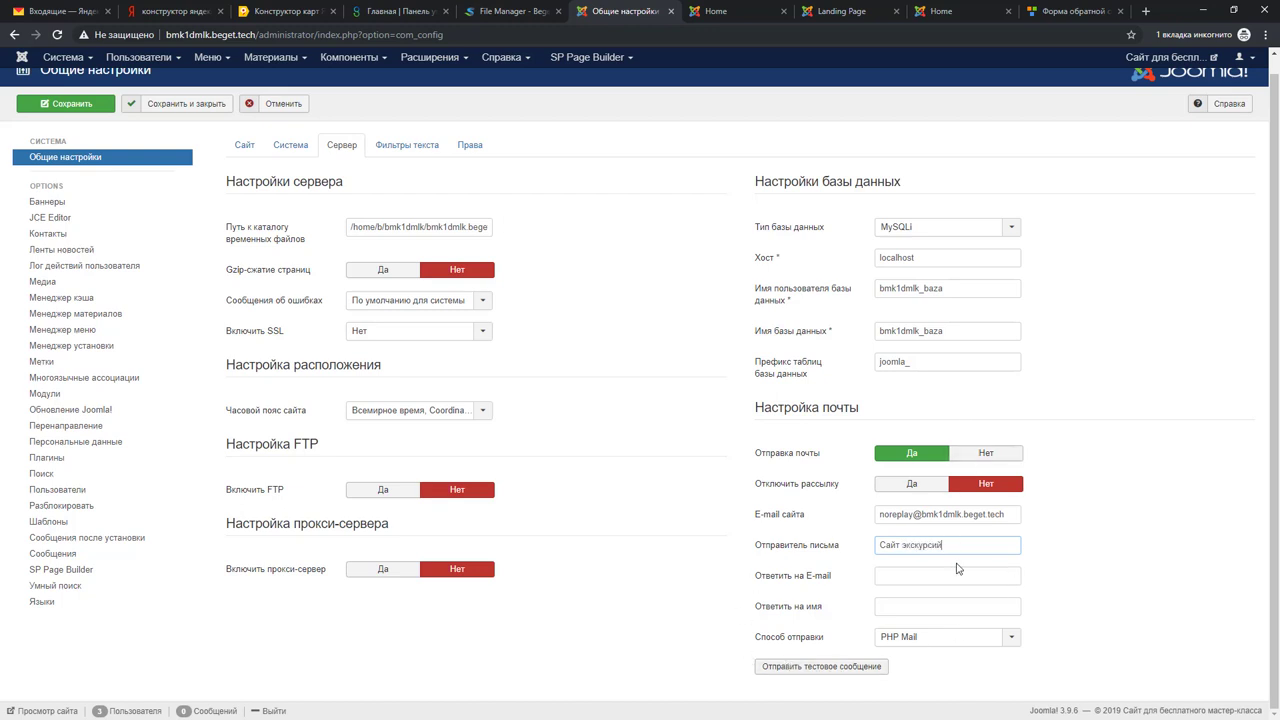
{"action": "left_click", "coordinate": [66, 106]}
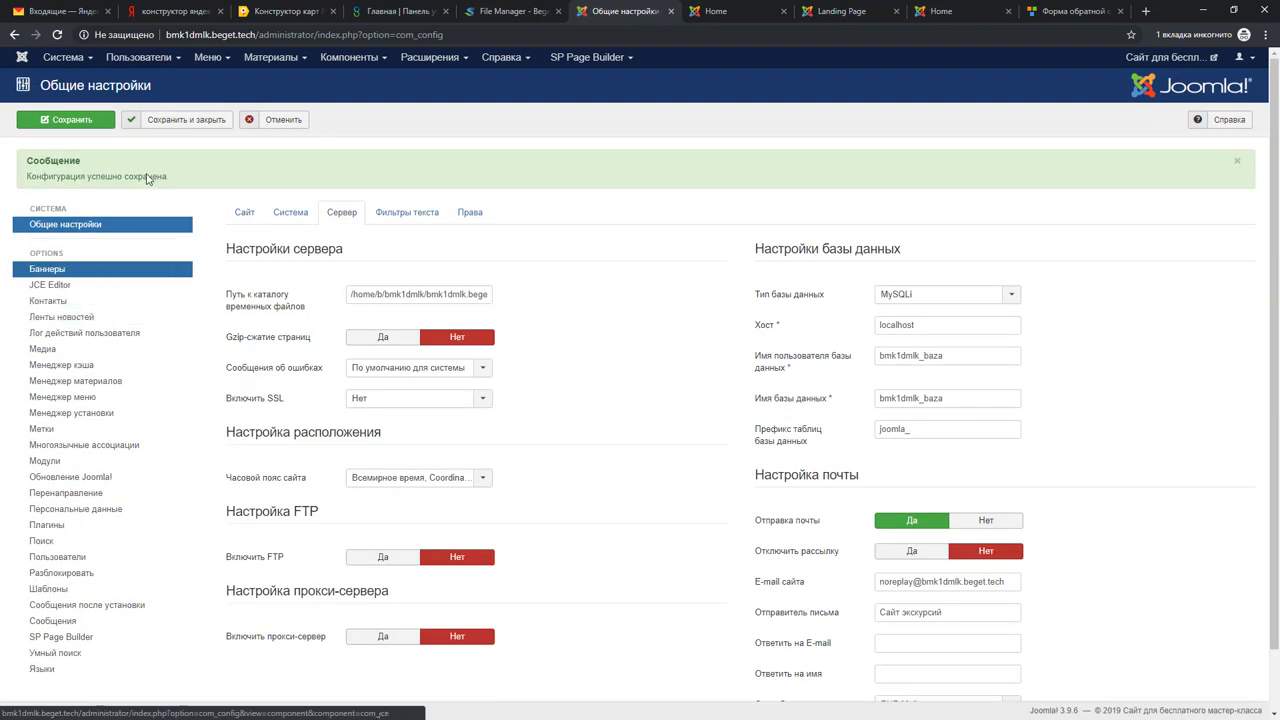
{"action": "left_click", "coordinate": [278, 121]}
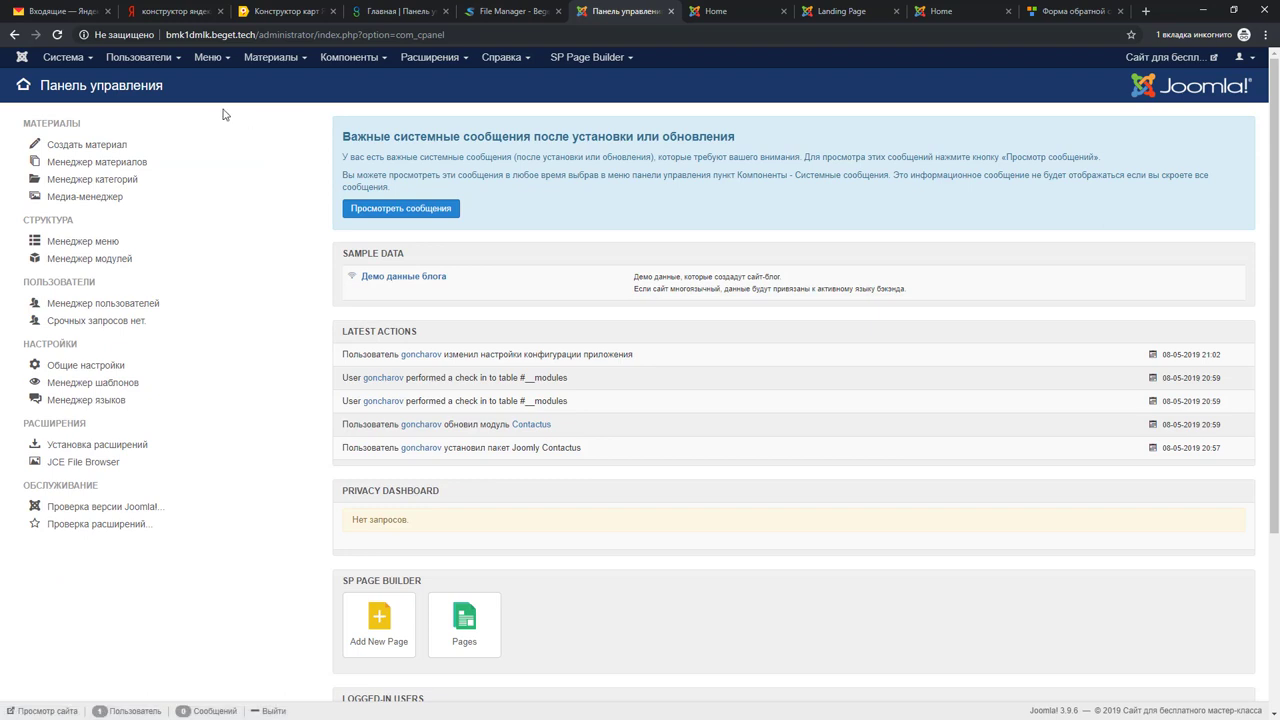
{"action": "left_click", "coordinate": [949, 12]}
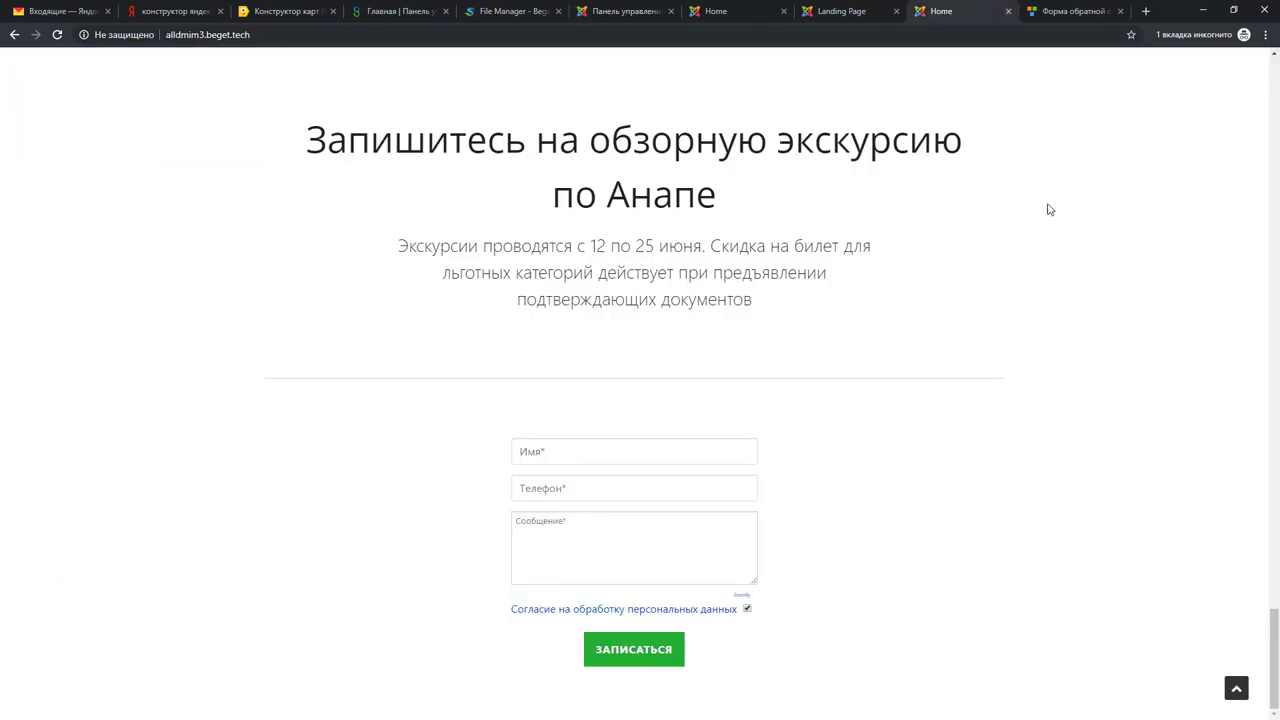
{"action": "left_click", "coordinate": [57, 34]}
{"action": "type", "text": "Дмитрий"}
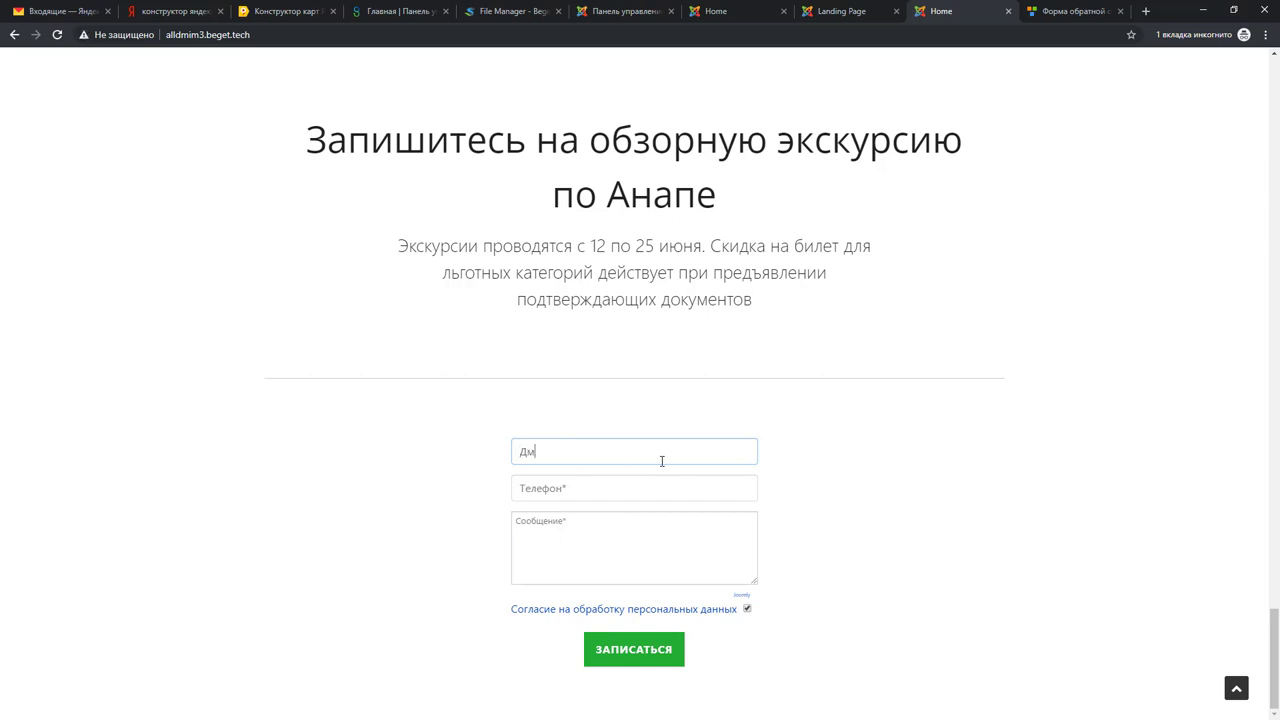
{"action": "key", "text": "Tab"}
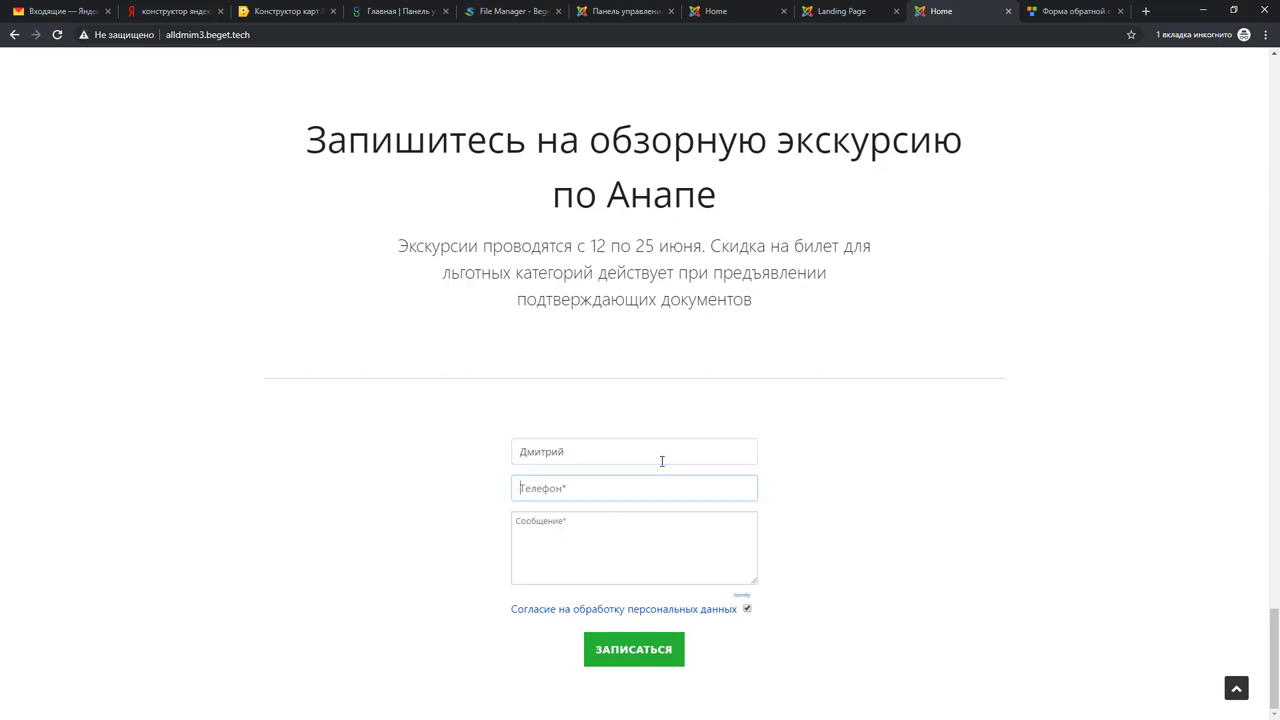
{"action": "type", "text": "8888888888888888"}
{"action": "left_click", "coordinate": [575, 539]}
{"action": "type", "text": "333333333333333333"}
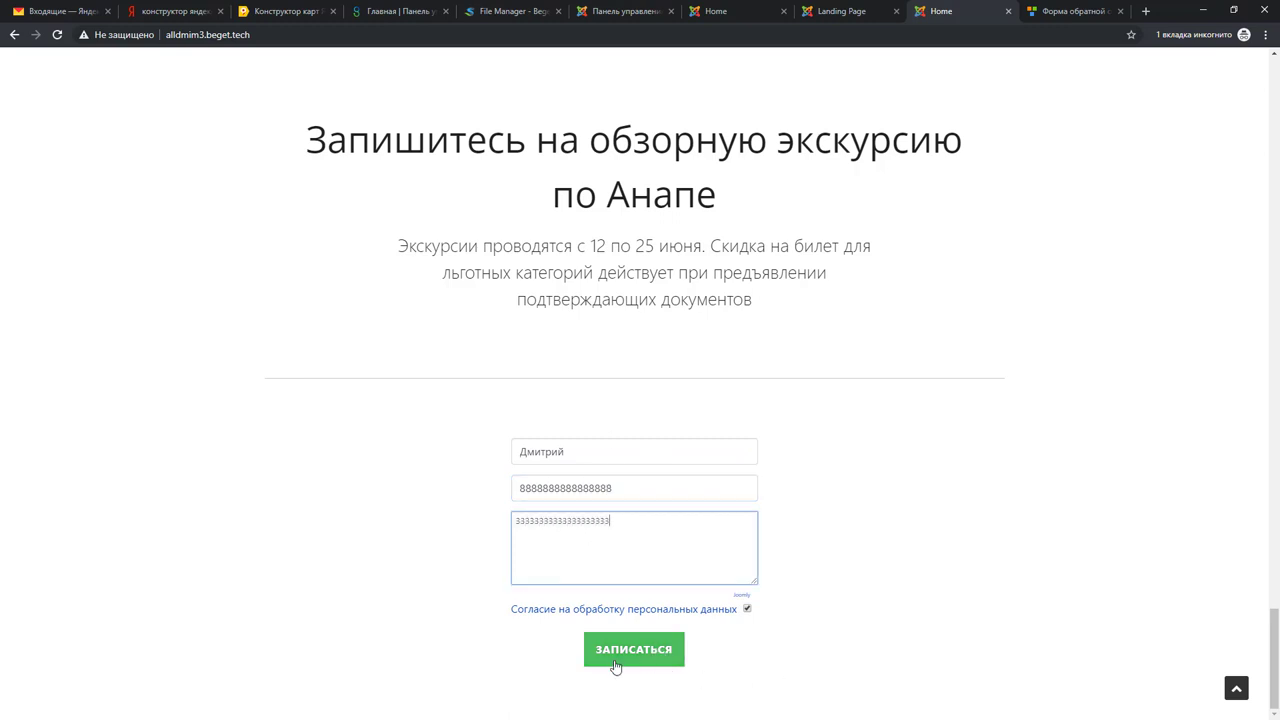
{"action": "left_click", "coordinate": [628, 662]}
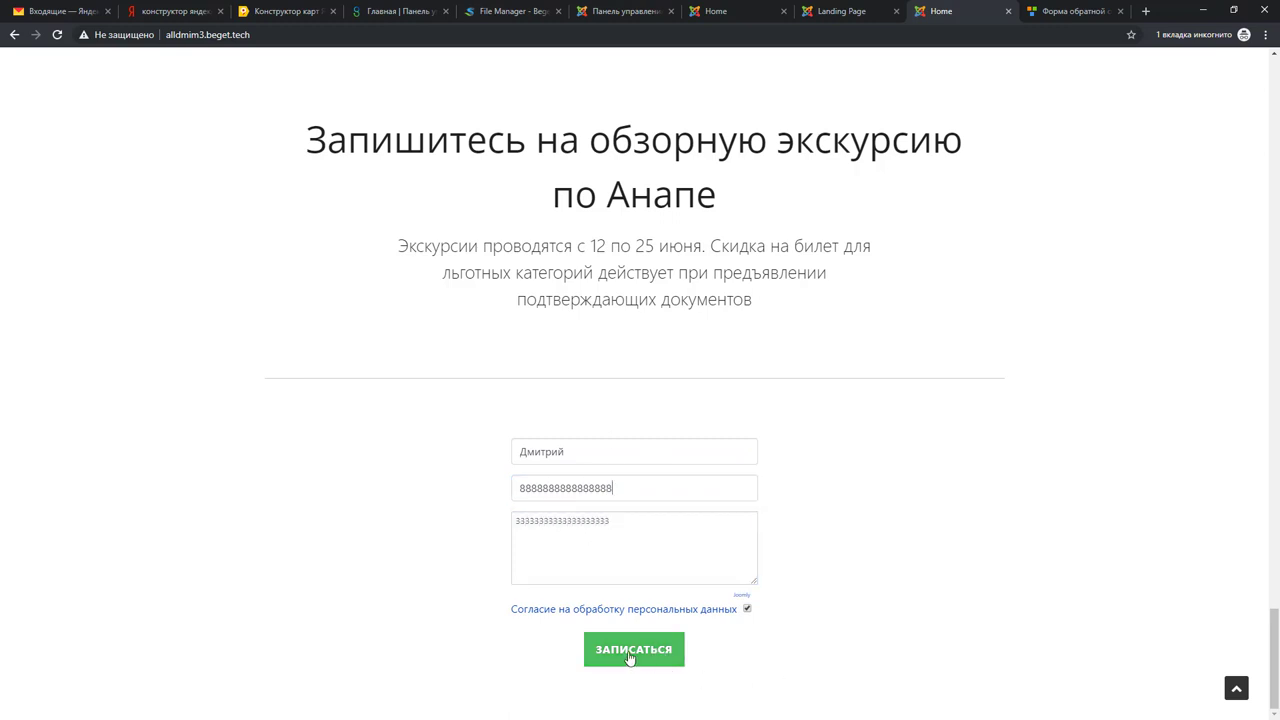
Step: Replace the rejected phone with a +7-format number, resubmit, and dismiss the success message
{"action": "left_click_drag", "start_coordinate": [612, 488], "coordinate": [501, 494]}
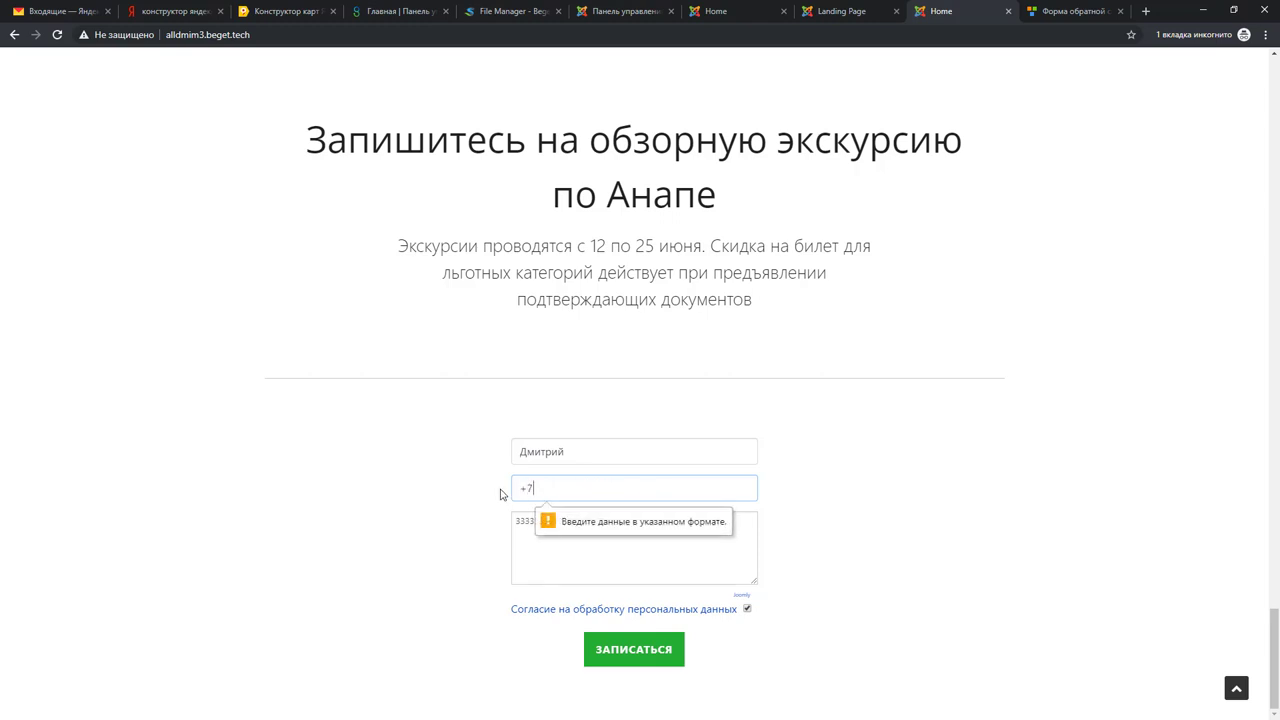
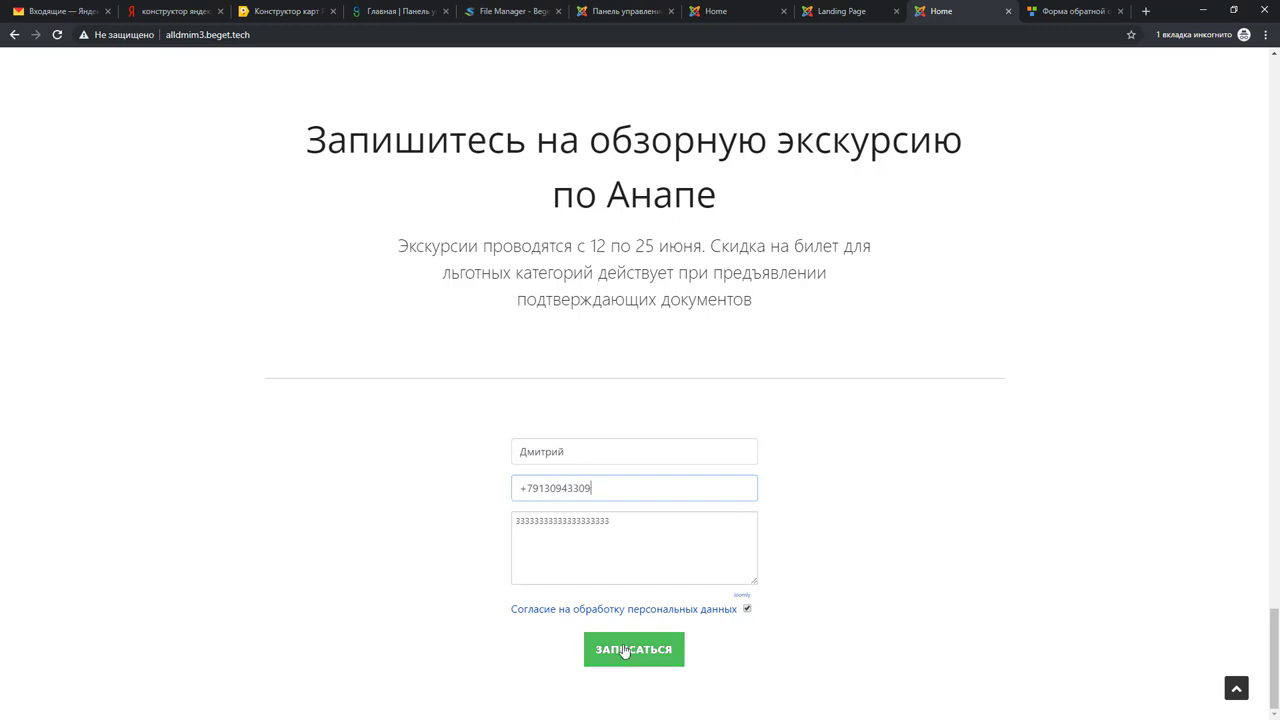
{"action": "left_click", "coordinate": [624, 651]}
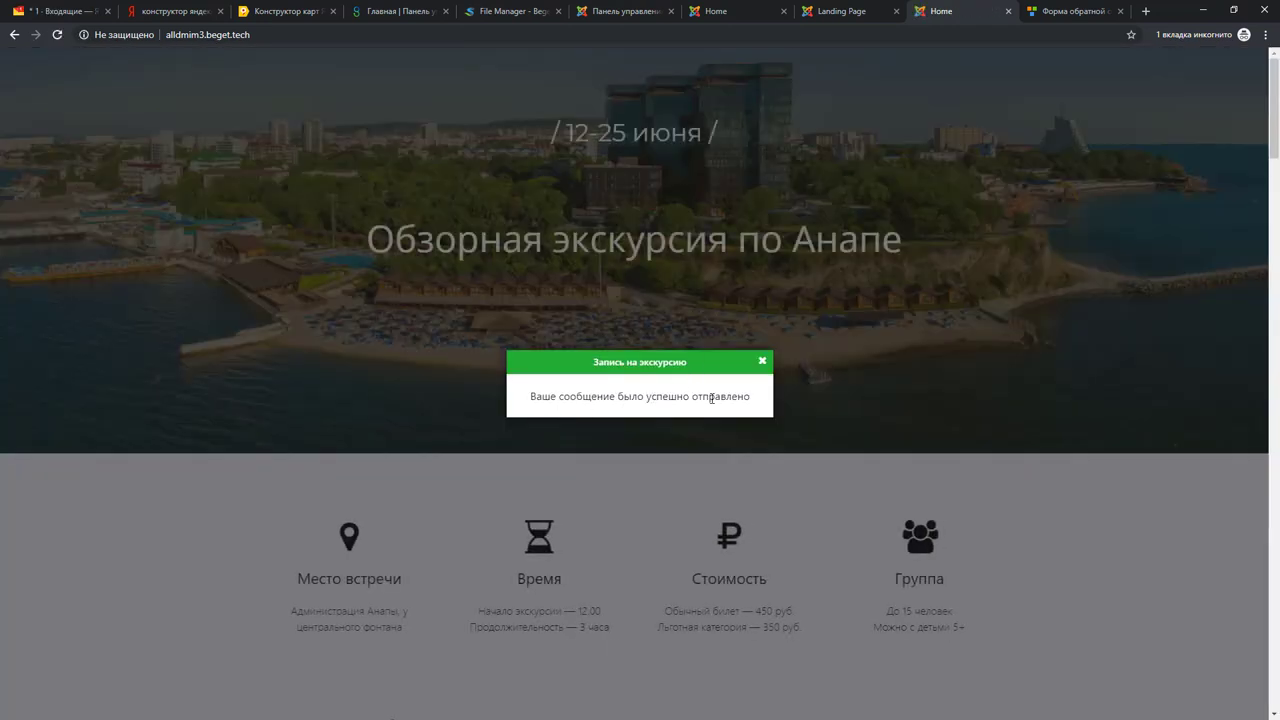
{"action": "left_click", "coordinate": [763, 363]}
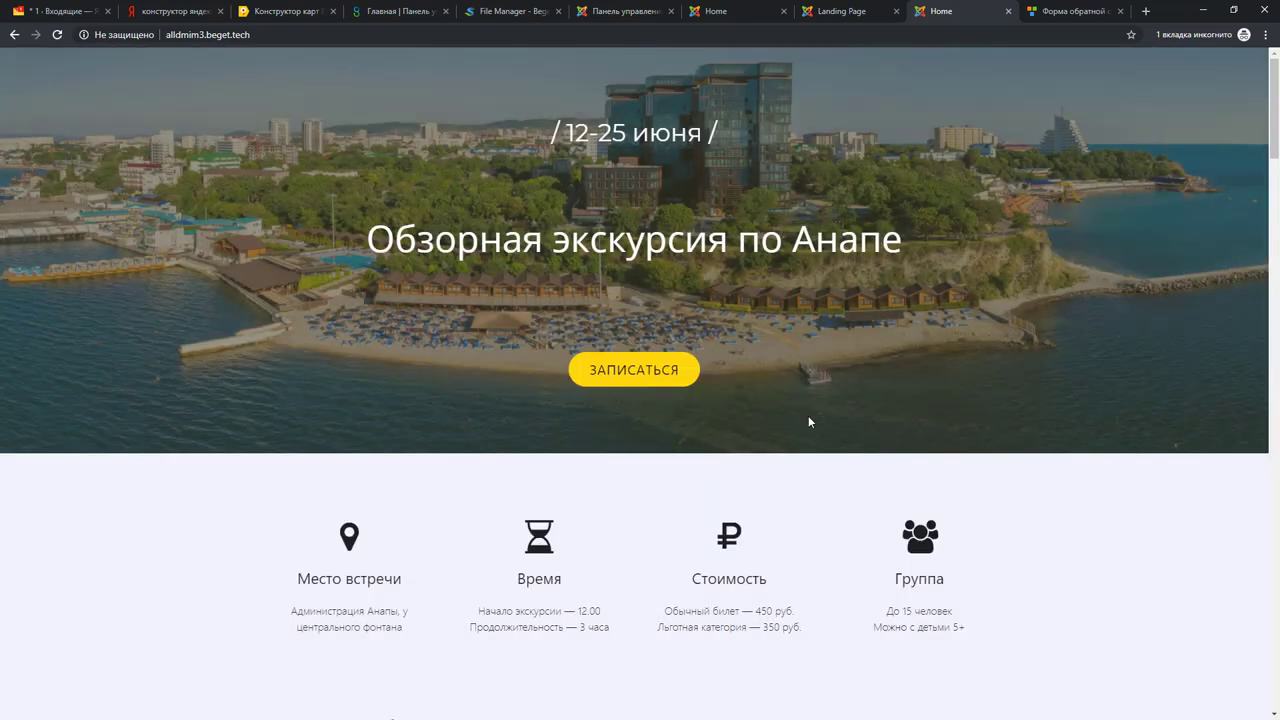
Step: Open the Сайт экскурсии message in Yandex Mail and check its page address and sender IP lines
{"action": "left_click", "coordinate": [57, 15]}
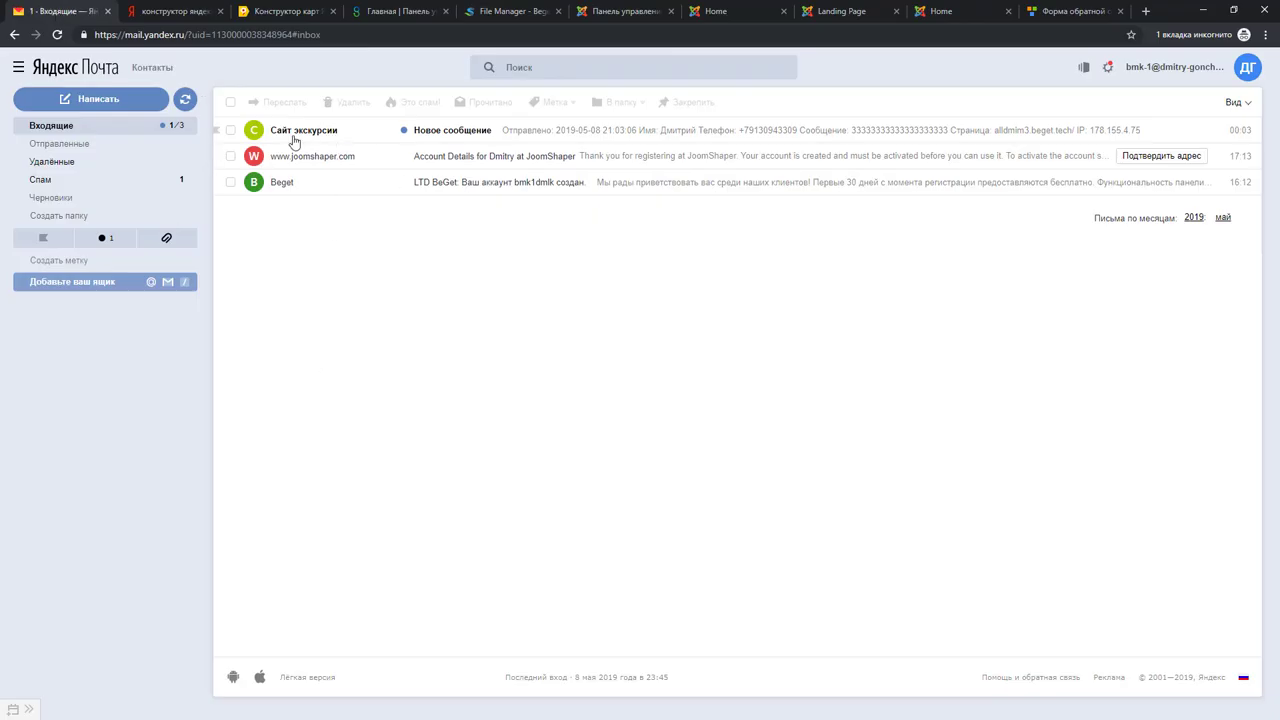
{"action": "left_click", "coordinate": [583, 131]}
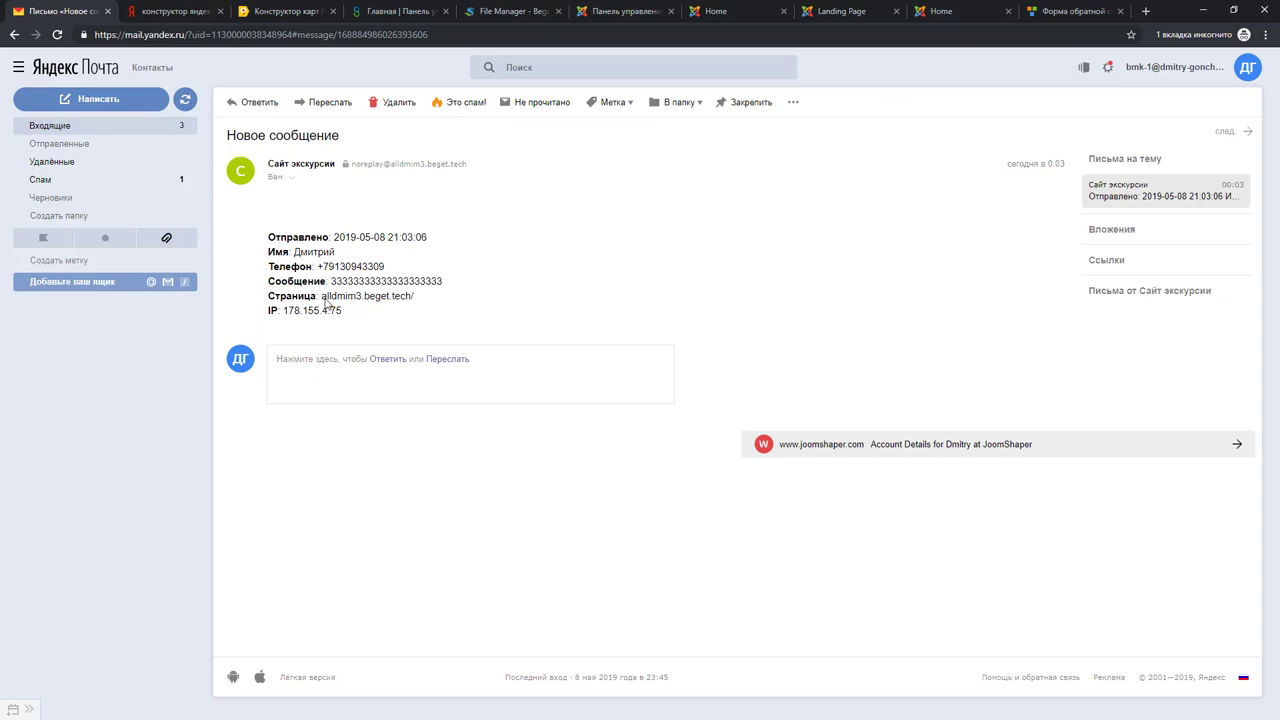
{"action": "left_click_drag", "start_coordinate": [322, 297], "coordinate": [412, 298]}
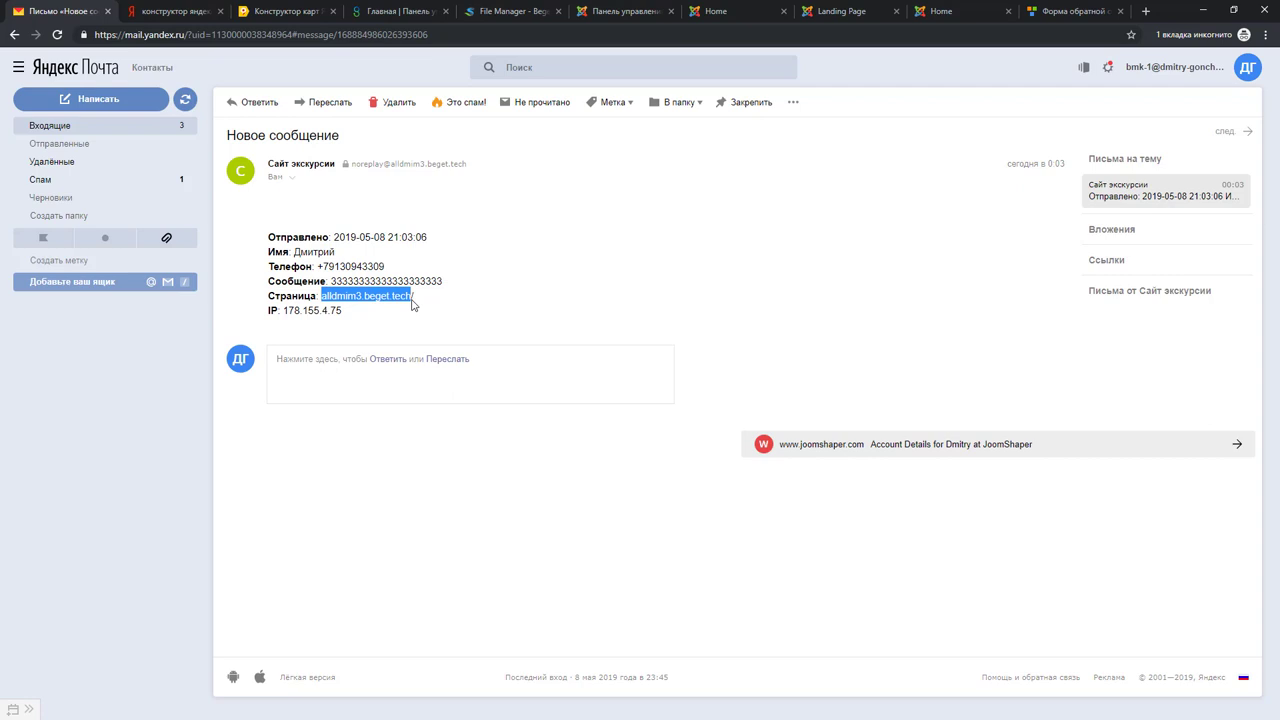
{"action": "left_click", "coordinate": [345, 315]}
{"action": "left_click_drag", "start_coordinate": [345, 315], "coordinate": [284, 313]}
{"action": "left_click", "coordinate": [490, 300]}
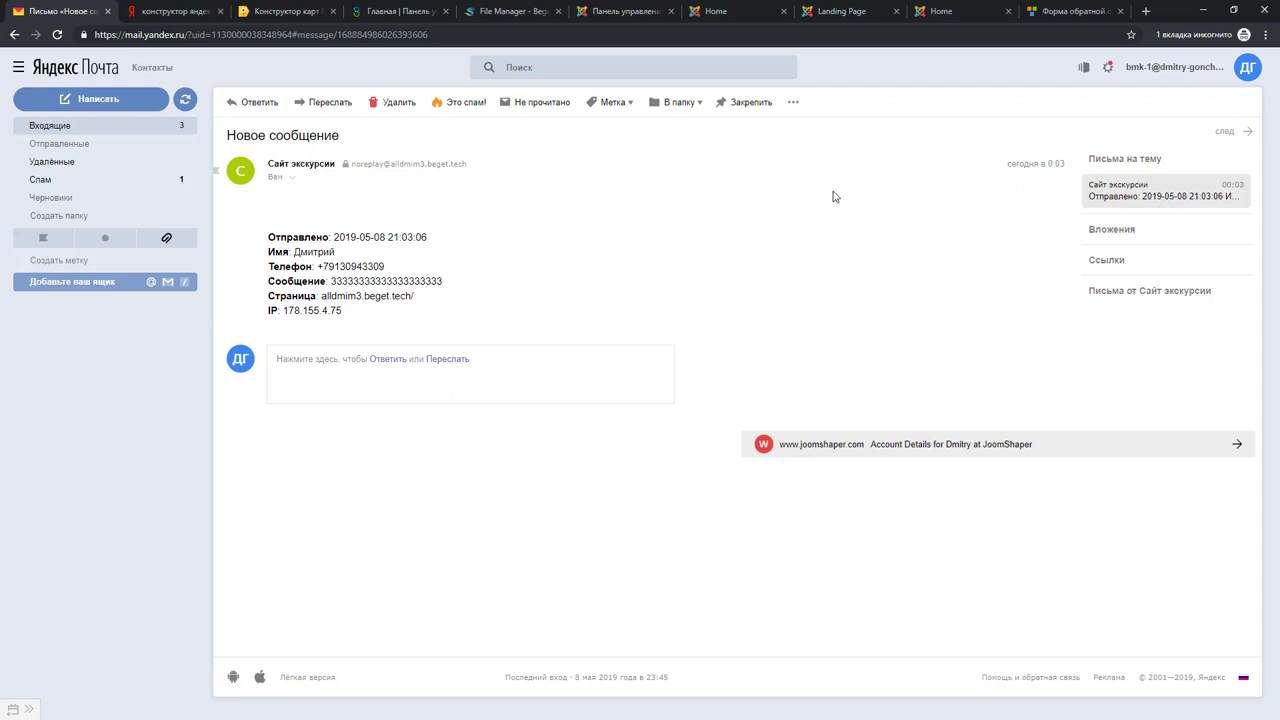
{"action": "left_click", "coordinate": [1058, 11]}
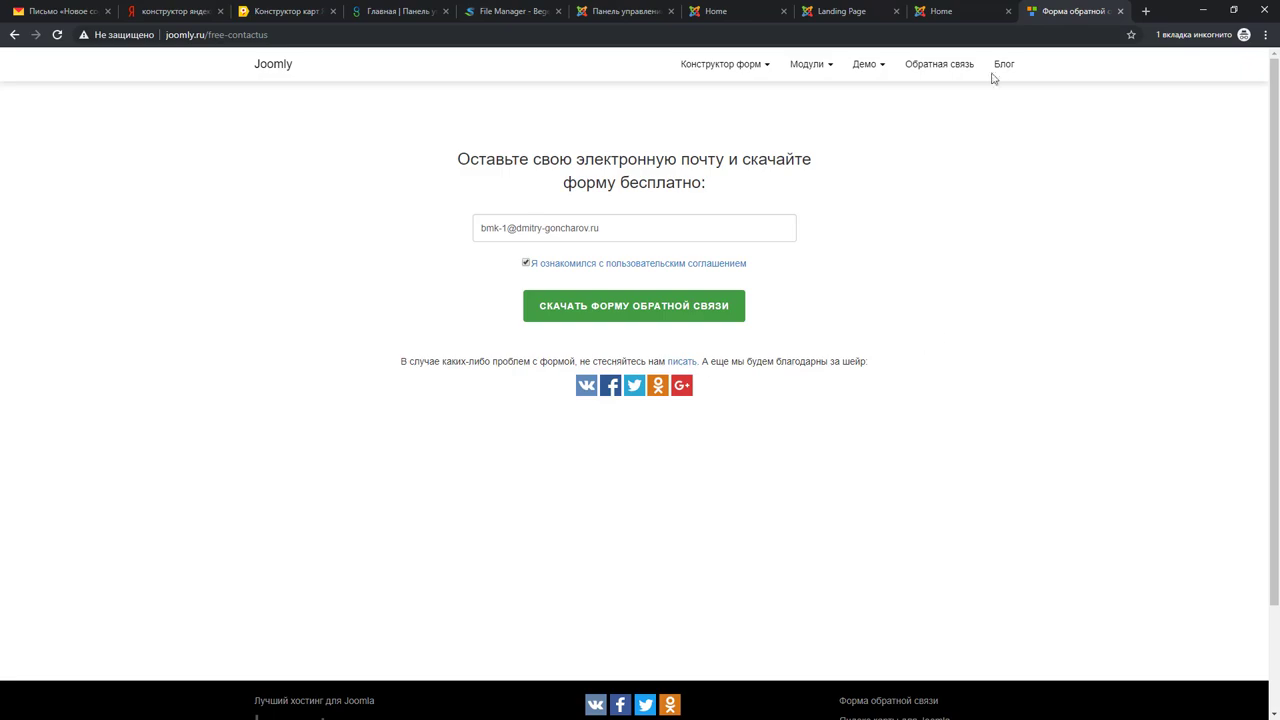
Step: Scroll the live bmk1dmlk landing page to the Запишитесь section with its sign-up form
{"action": "left_click", "coordinate": [945, 11]}
{"action": "scroll", "coordinate": [1067, 450], "scroll_direction": "down", "scroll_amount": 5}
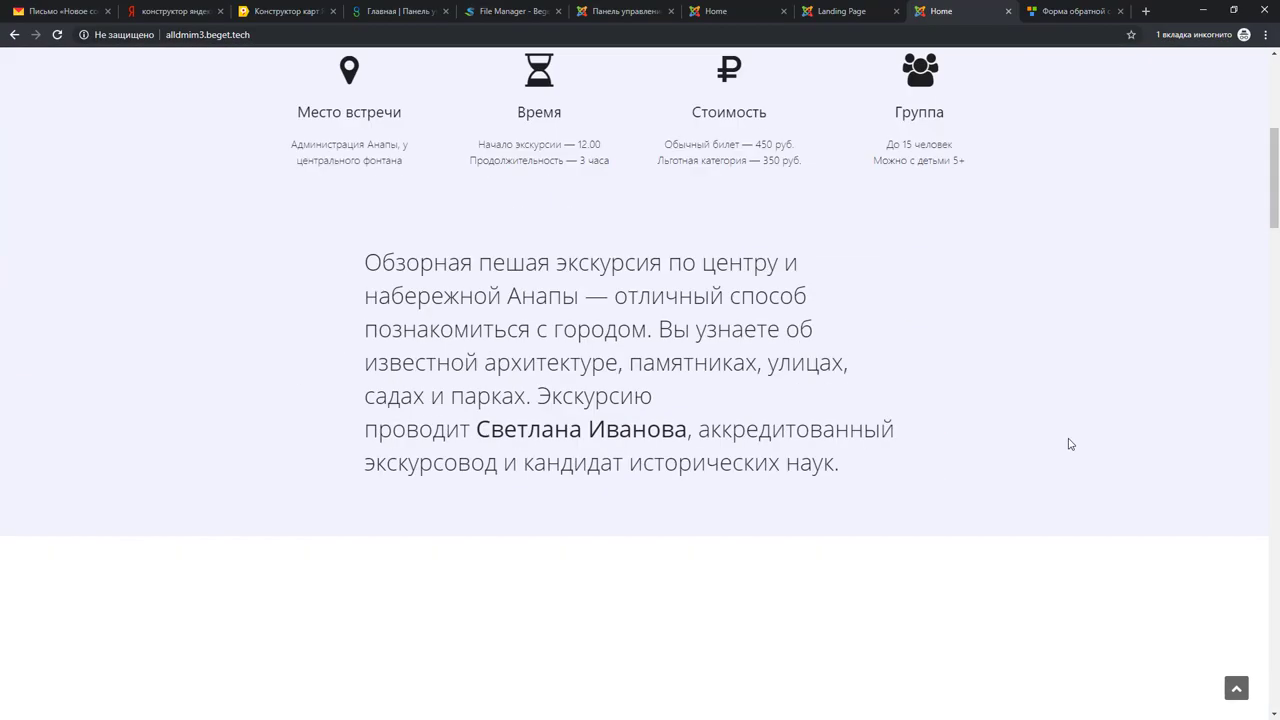
{"action": "scroll", "coordinate": [1069, 442], "scroll_direction": "down", "scroll_amount": 5}
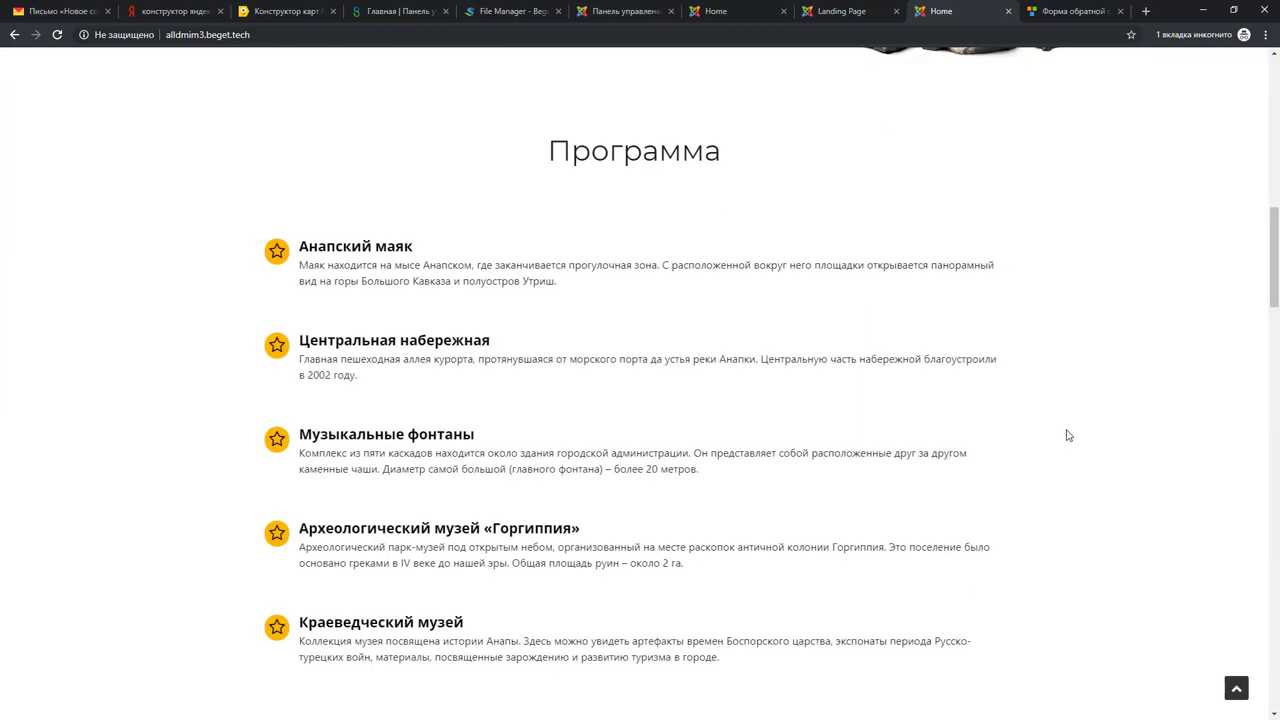
{"action": "left_click", "coordinate": [843, 11]}
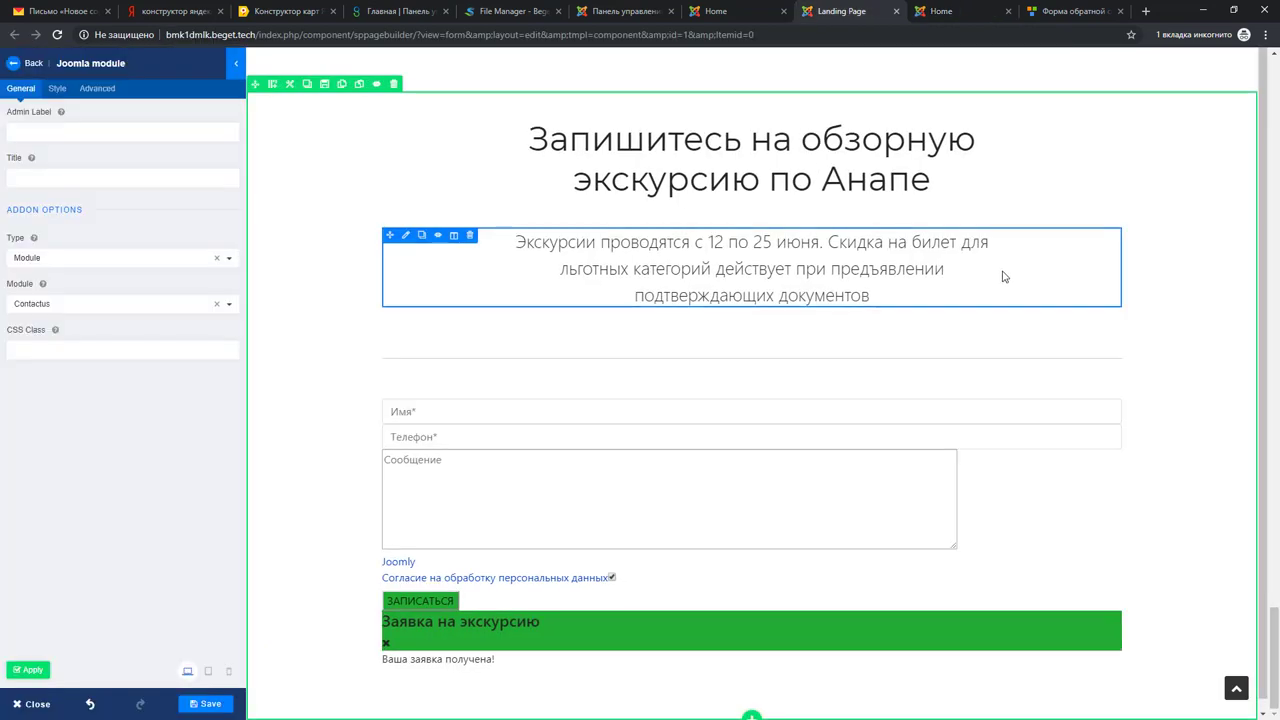
{"action": "left_click", "coordinate": [712, 11]}
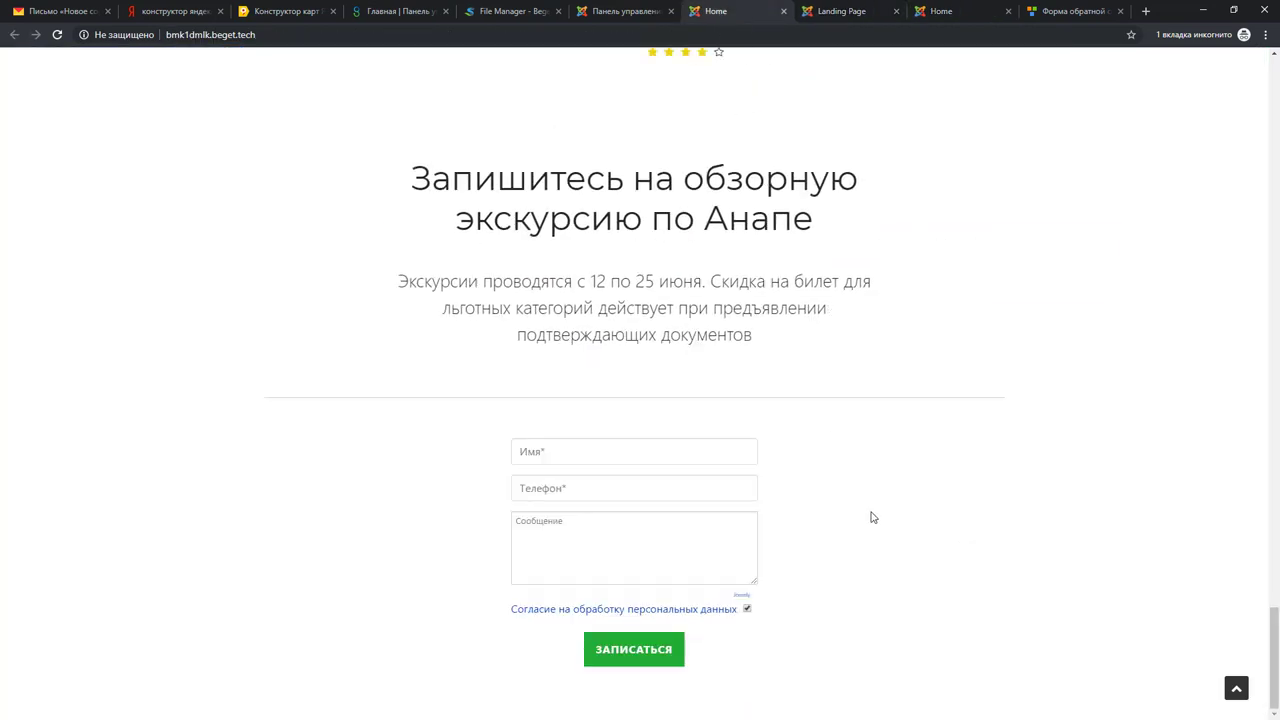
{"action": "scroll", "coordinate": [871, 512], "scroll_direction": "up", "scroll_amount": 10}
{"action": "left_click_drag", "start_coordinate": [1274, 440], "coordinate": [1219, 143]}
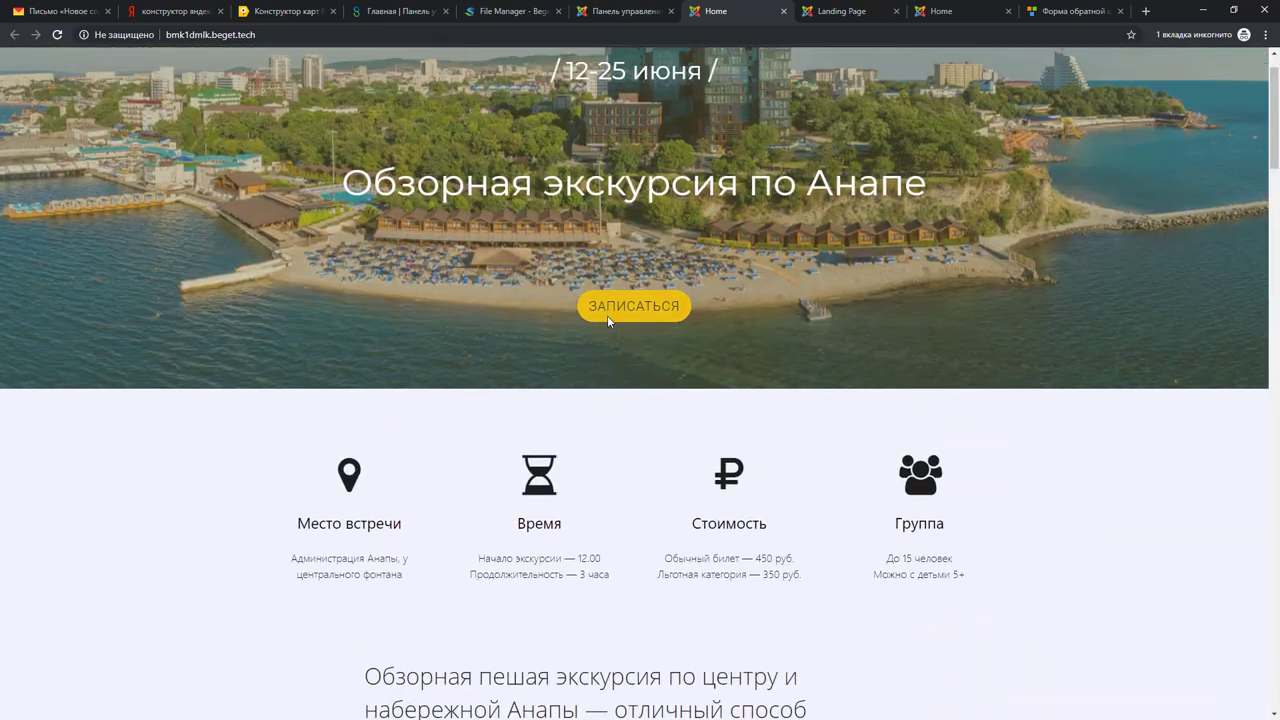
{"action": "scroll", "coordinate": [628, 310], "scroll_direction": "up", "scroll_amount": 1}
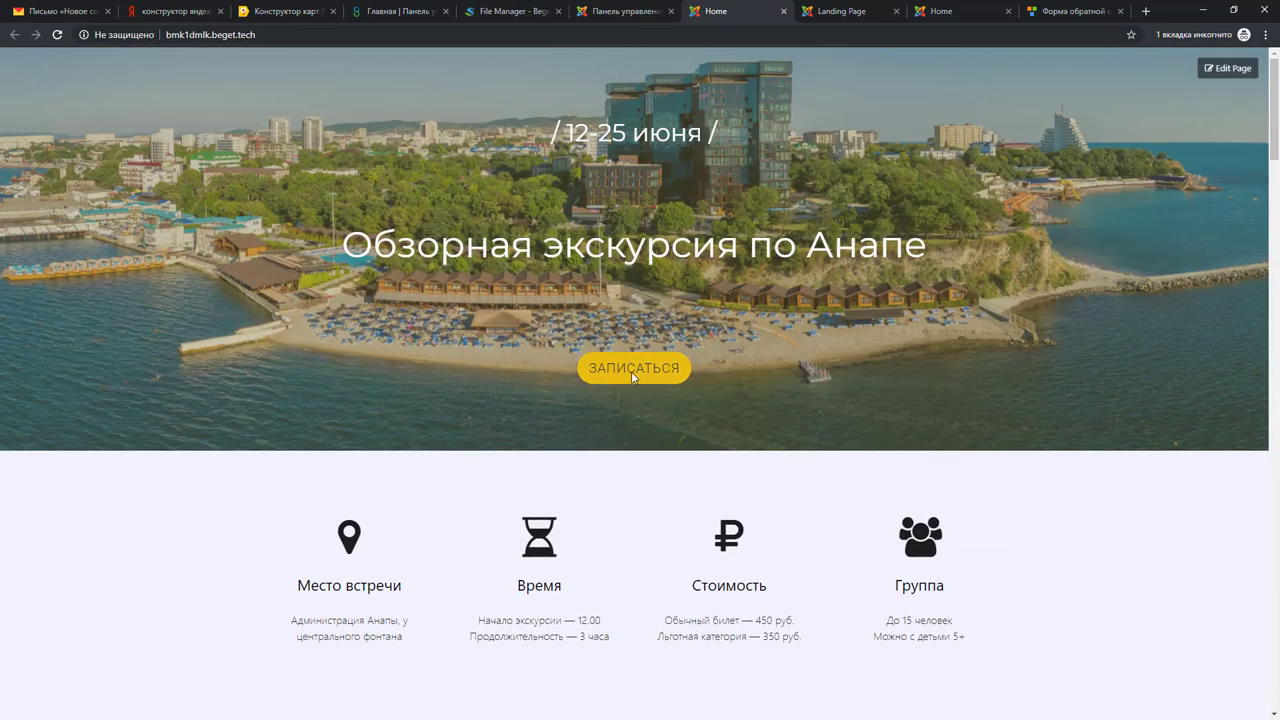
{"action": "left_click_drag", "start_coordinate": [1270, 62], "coordinate": [1252, 636]}
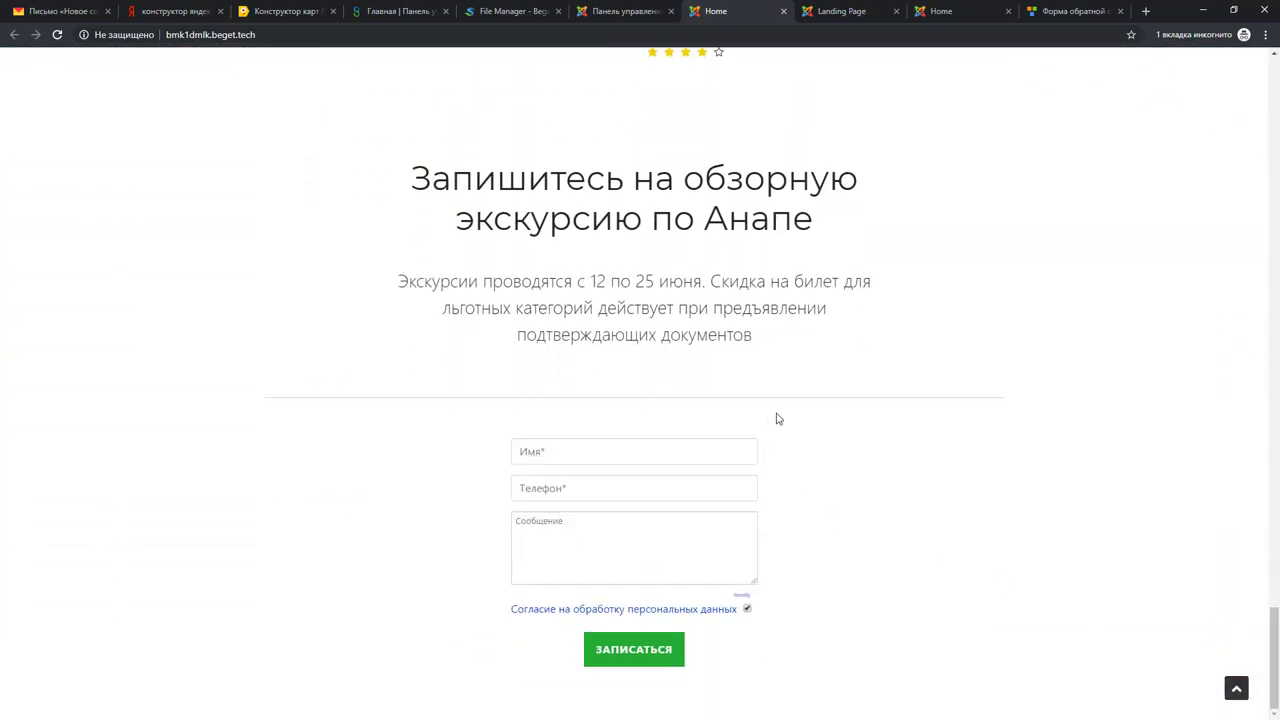